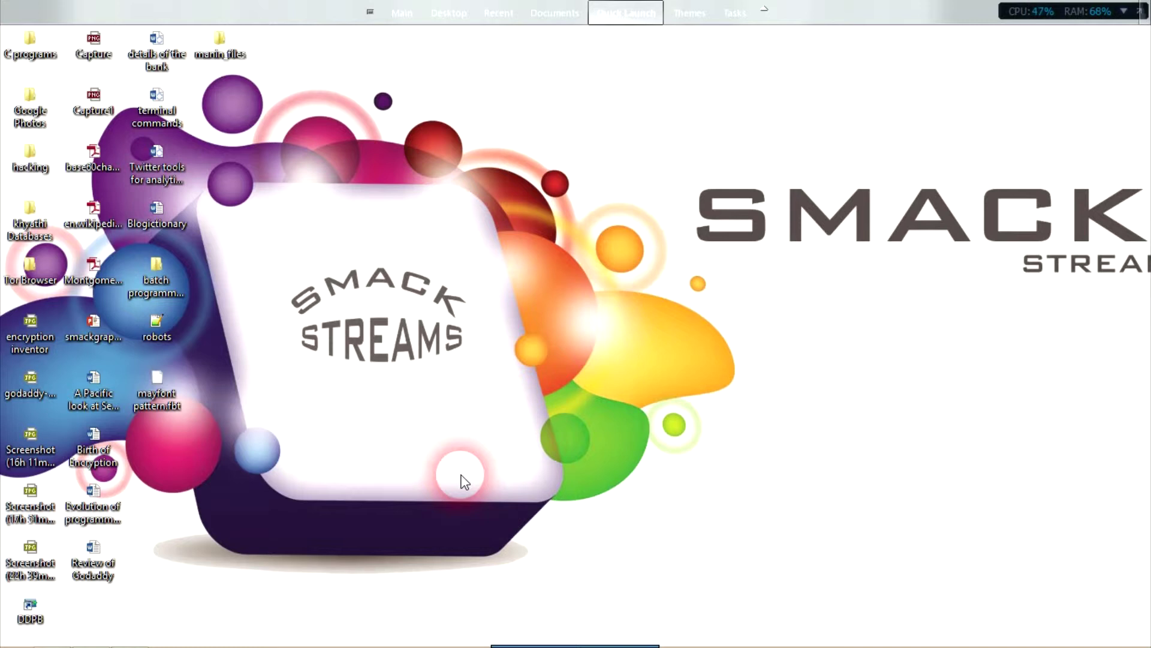
Launch DDPB Installer, scan with the device password, and select 169.254.0.1 as the PlayBook IP
double_click(28, 618)
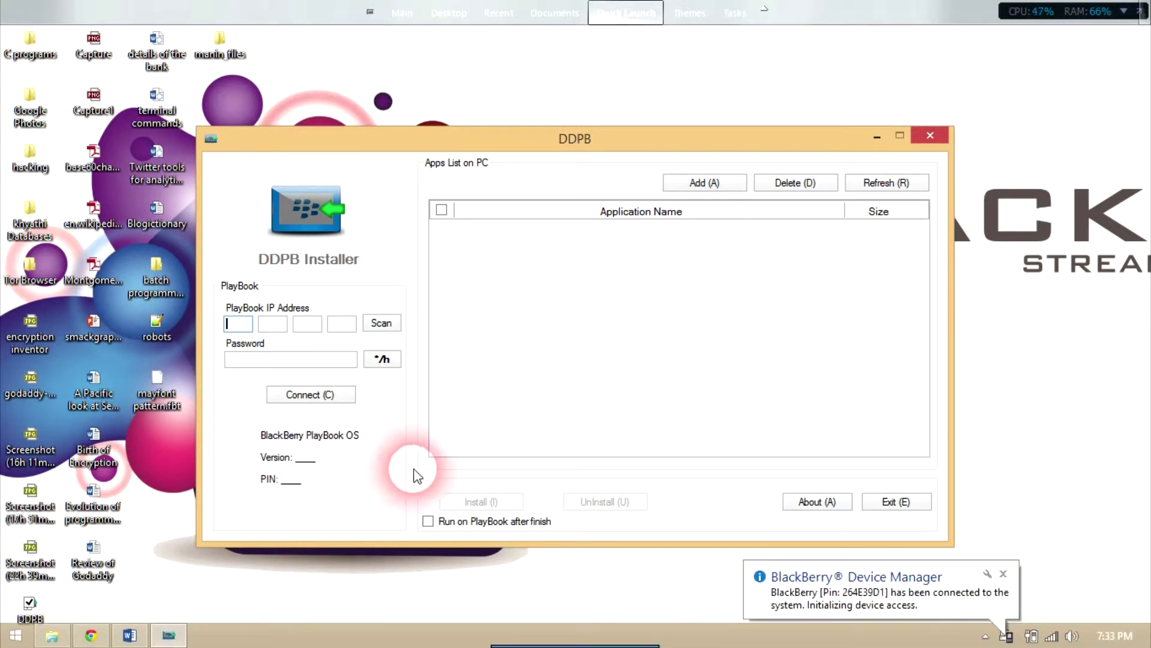
click(374, 329)
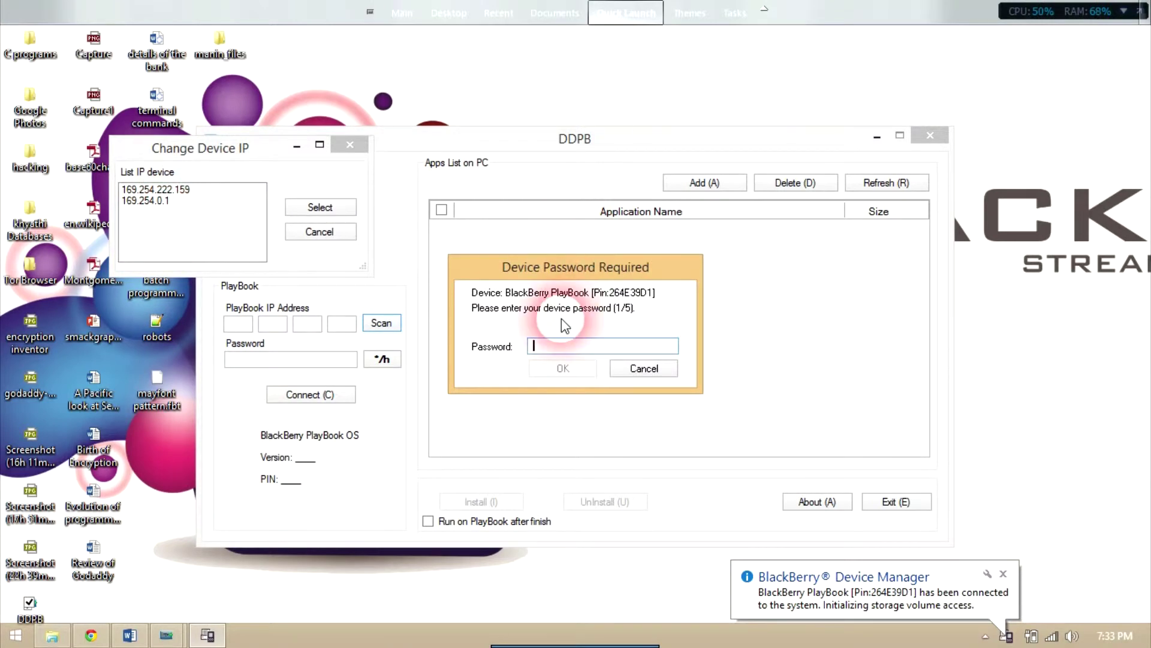
click(555, 346)
text(*****)
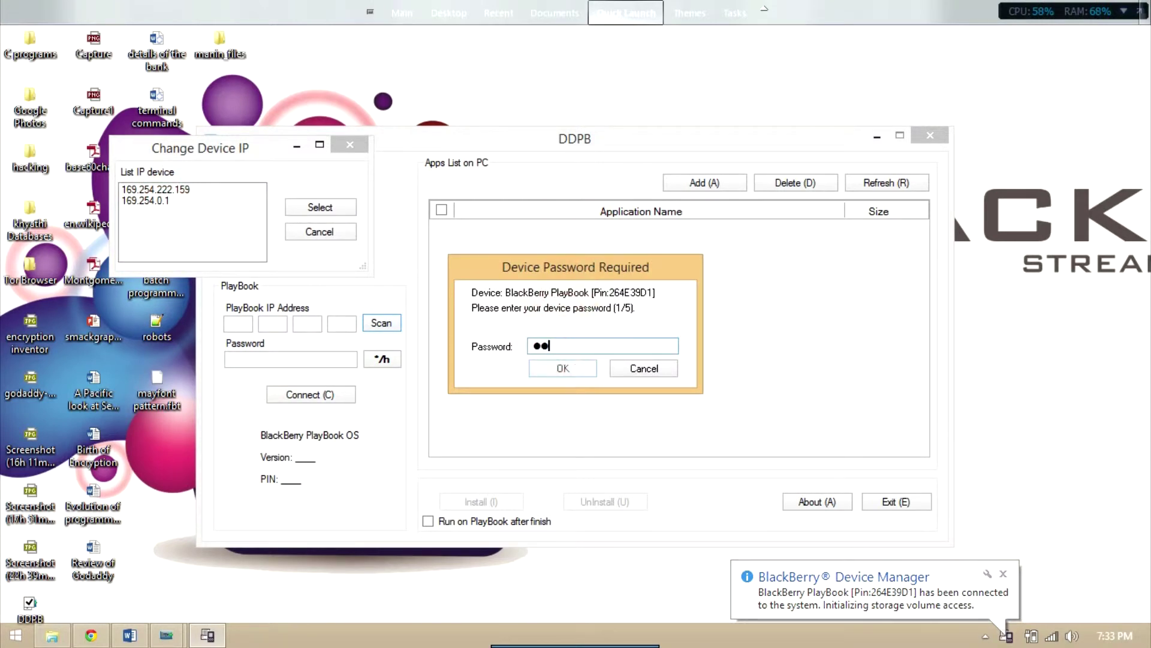
key(Return)
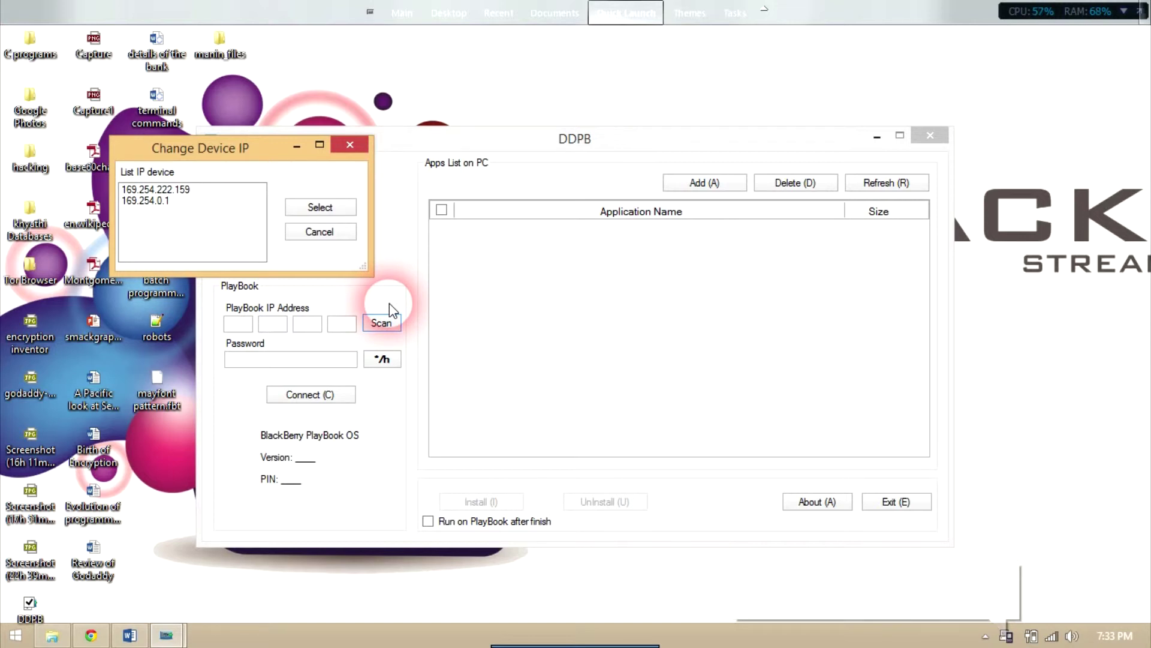
click(159, 202)
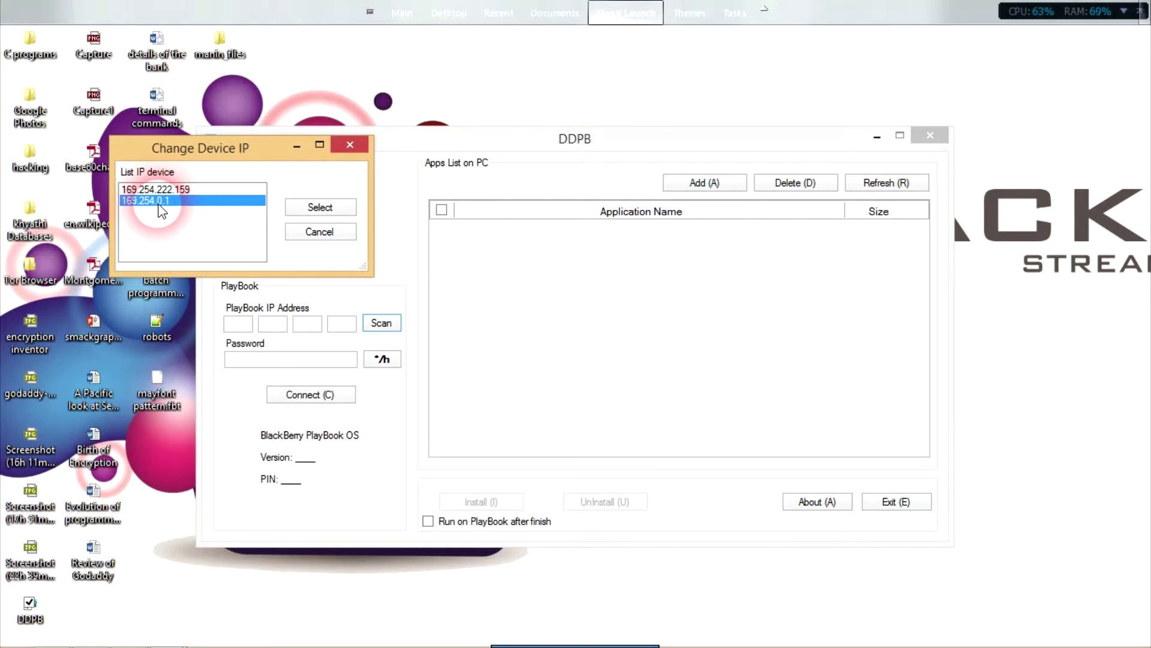
click(320, 207)
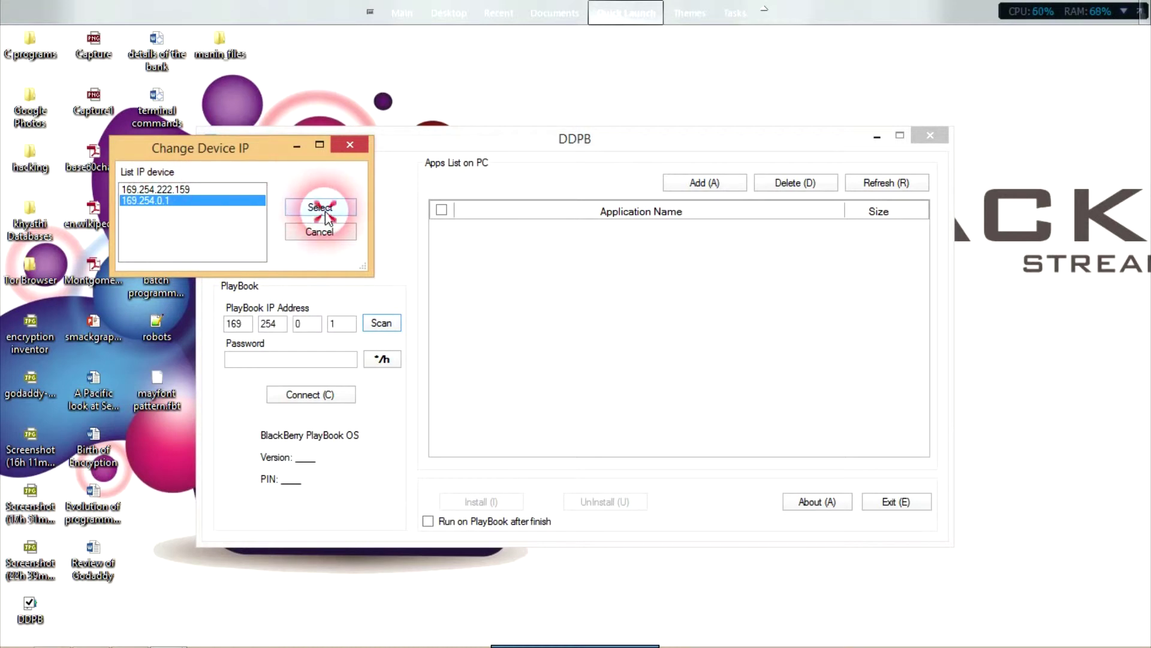
Enter the PlayBook password and connect, so the device reports OS version 2.1.0.1917
click(311, 360)
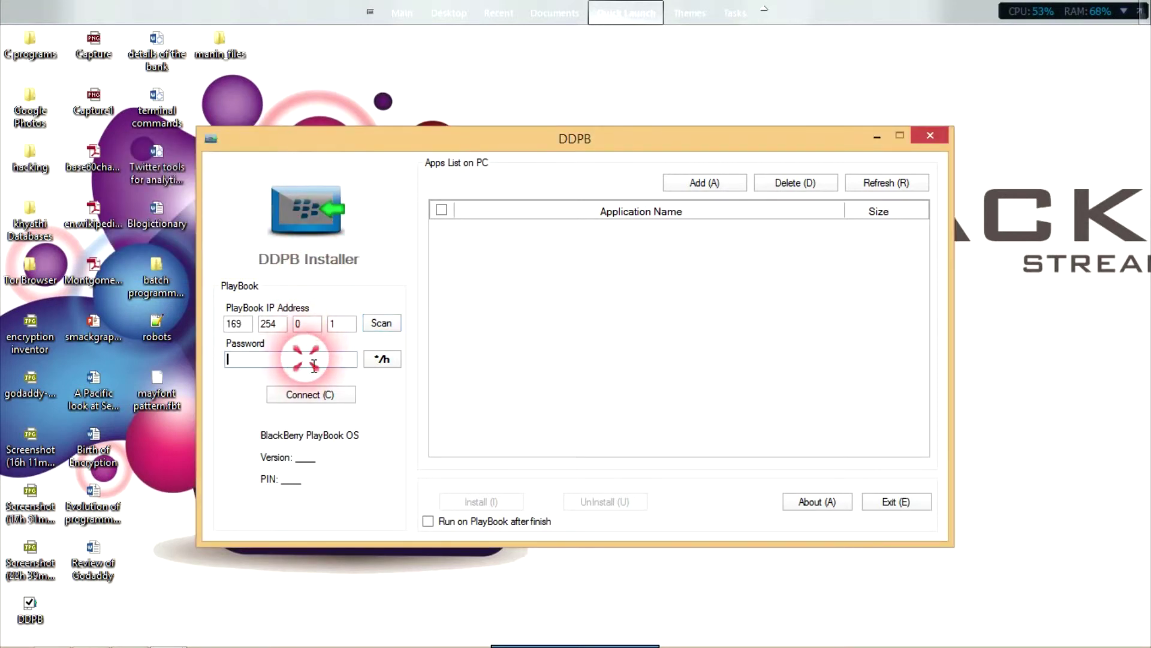
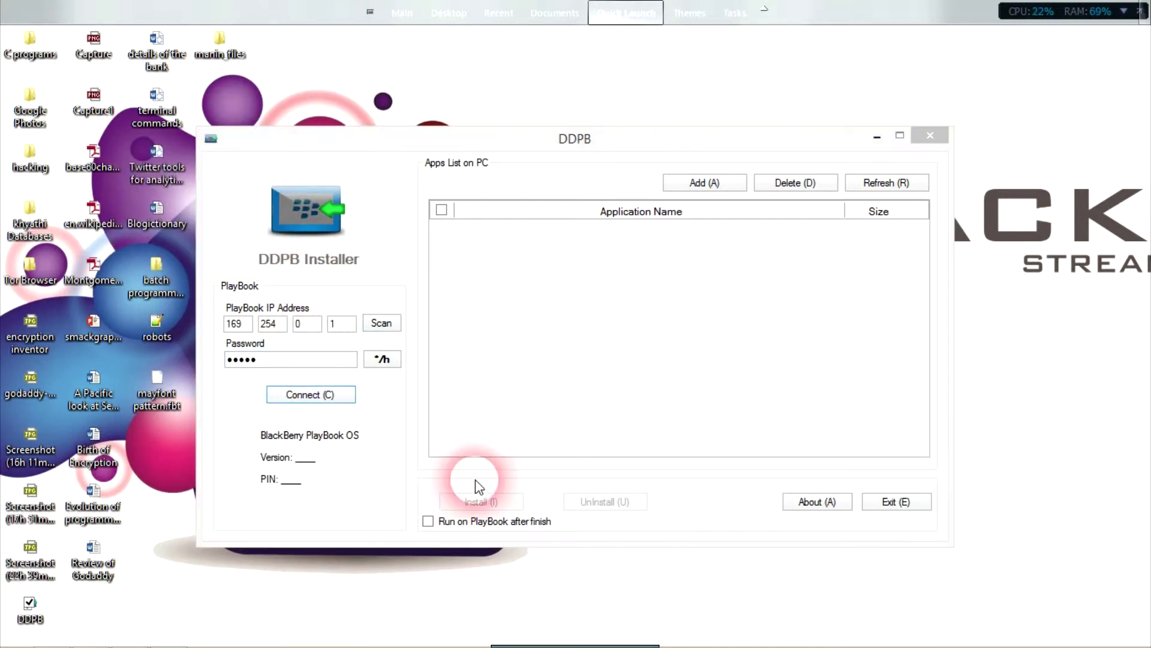
click(464, 479)
click(324, 397)
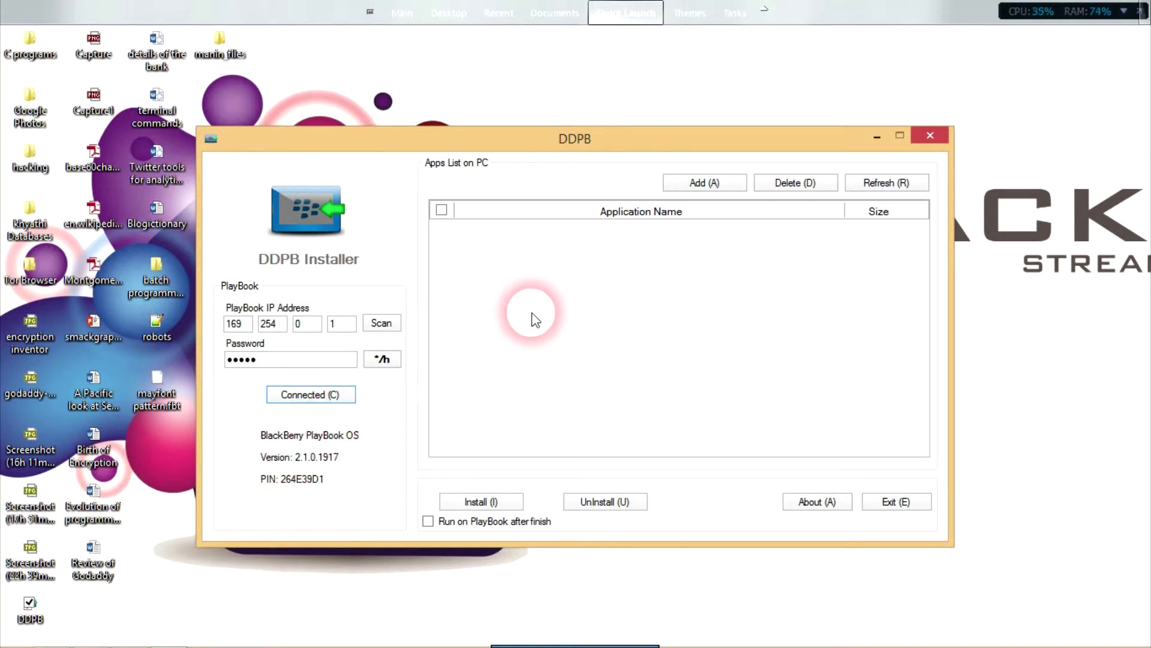
click(695, 187)
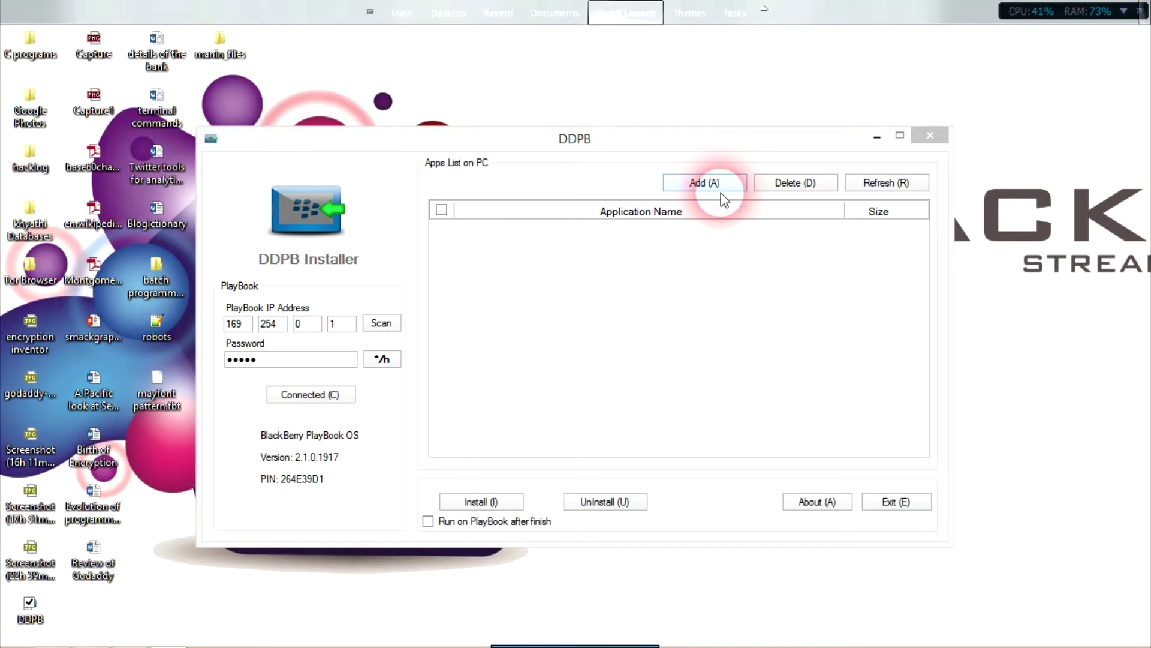
Start adding an app and open the Blackberry folder on drive SUBBU (E:) in the Open dialog
click(722, 193)
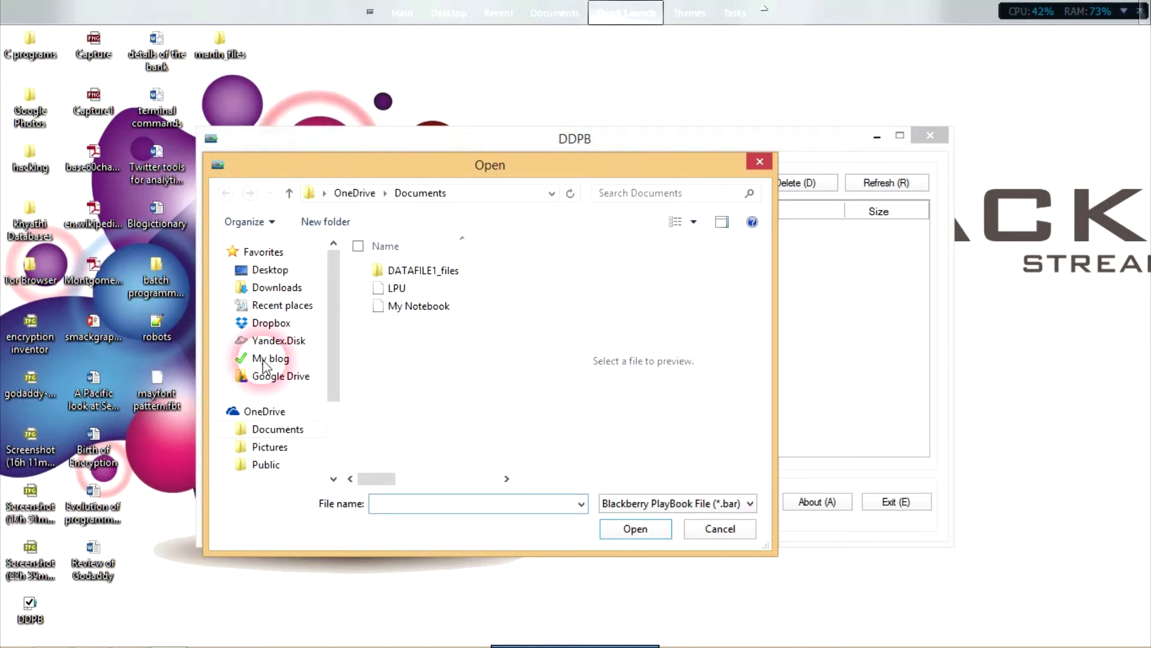
drag(332, 324, 308, 432)
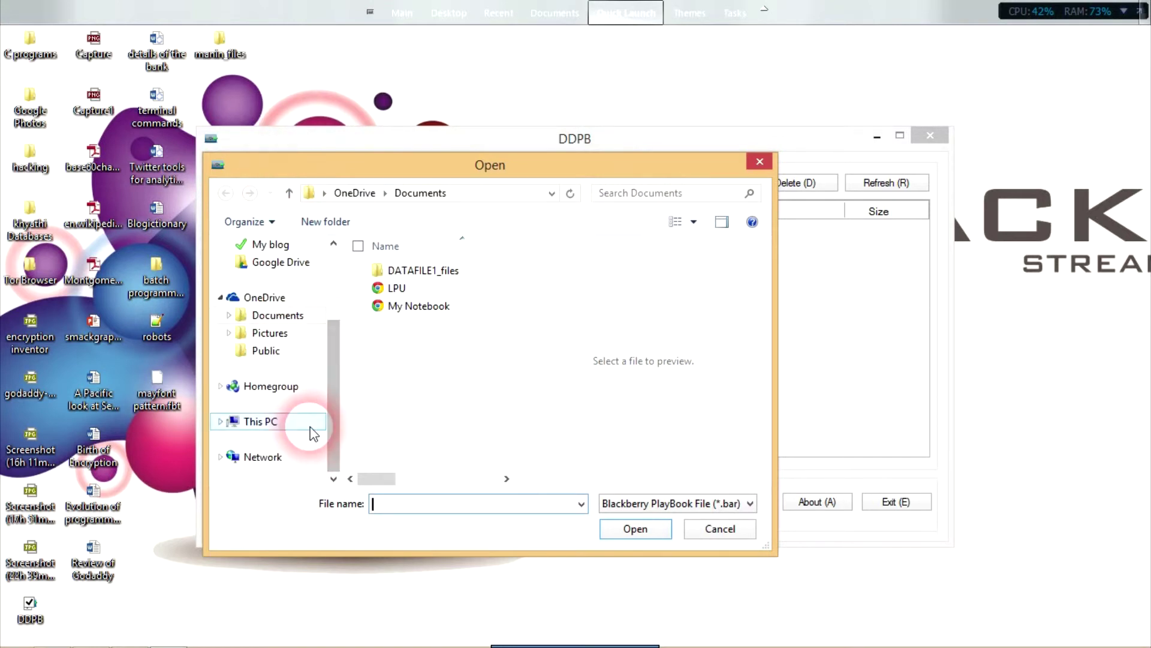
scroll(252, 420, up, 3)
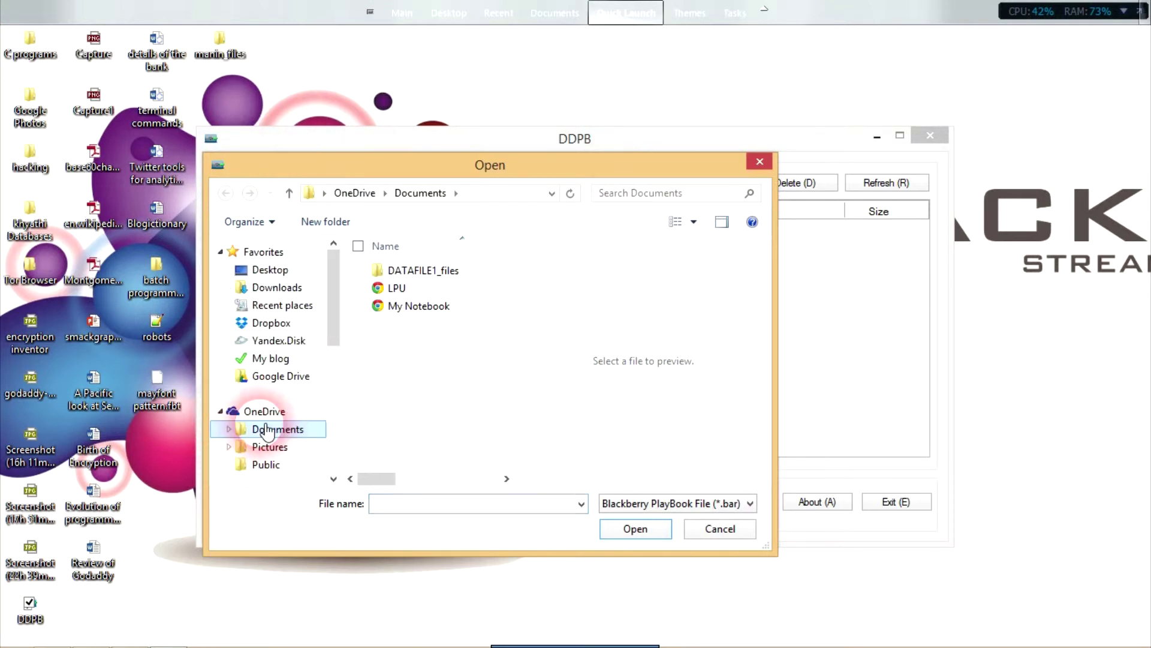
click(258, 430)
scroll(258, 431, down, 5)
click(267, 403)
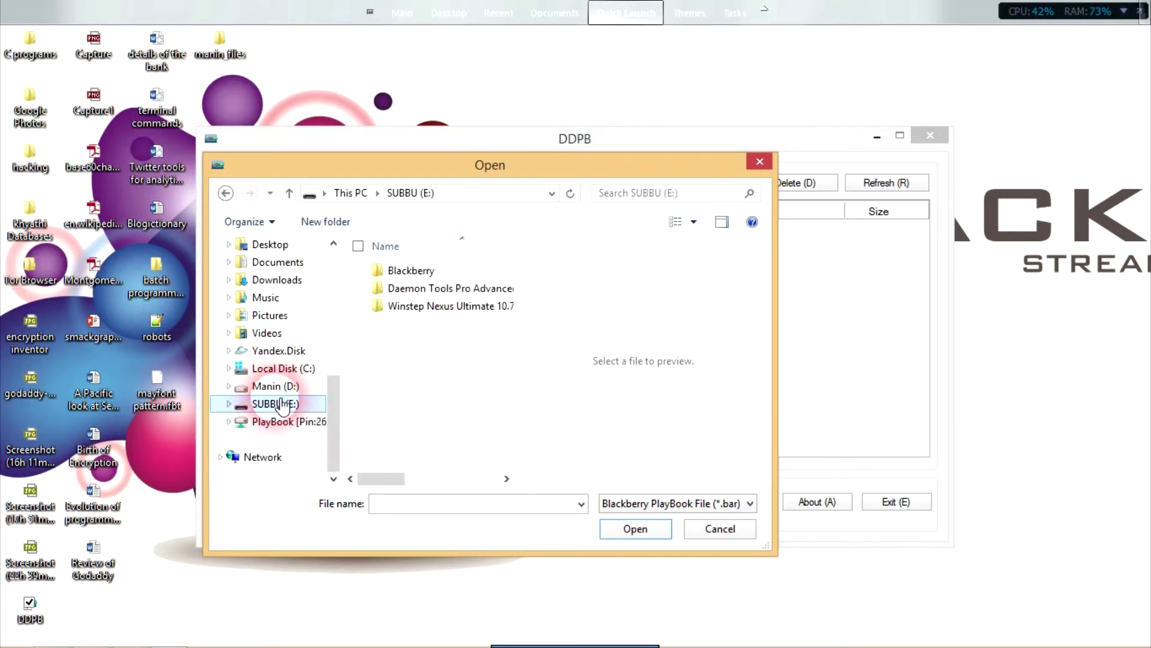
click(420, 271)
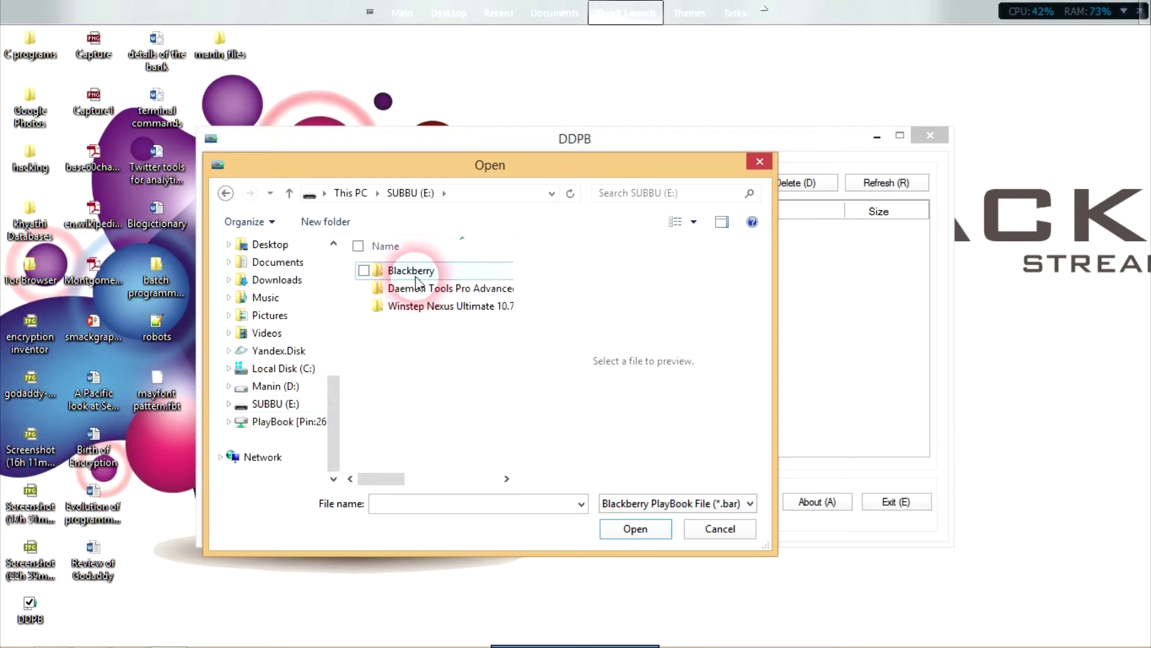
key(Return)
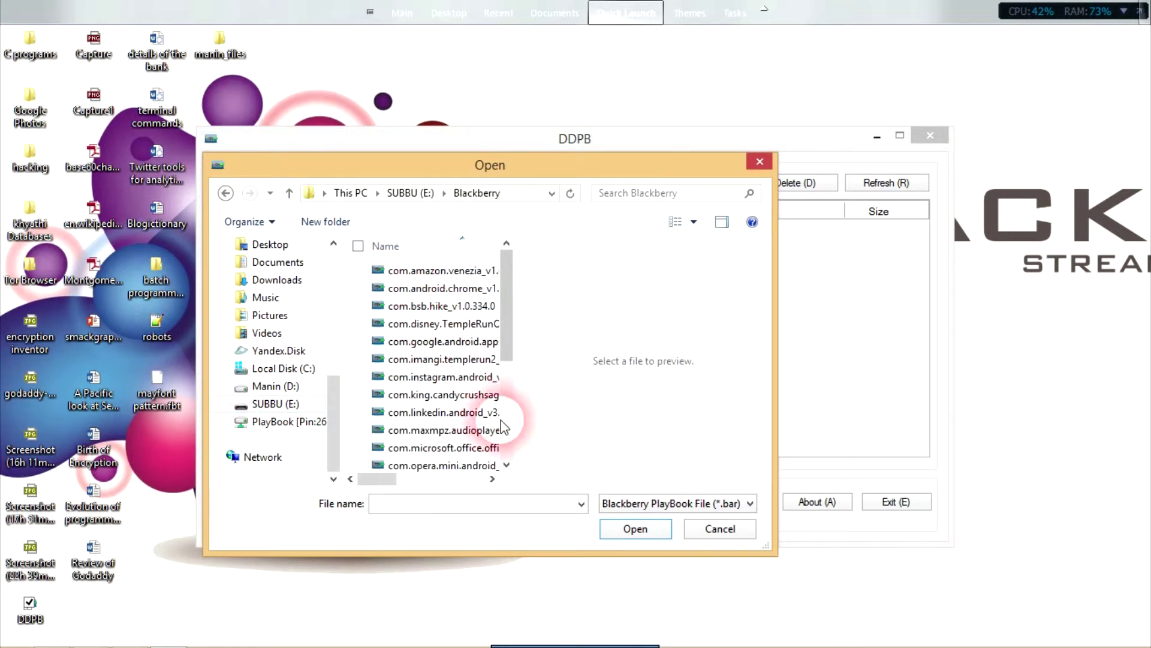
mouse_move(136, 642)
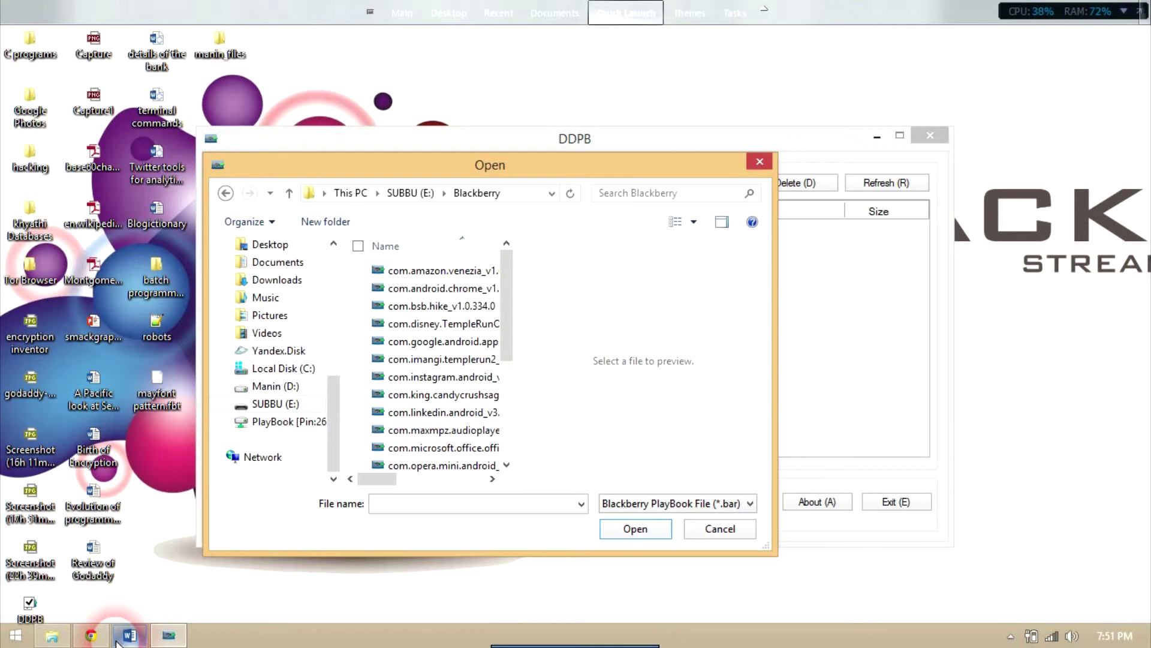
Switch to Chrome and load apk2bar.org in the new tab
click(90, 635)
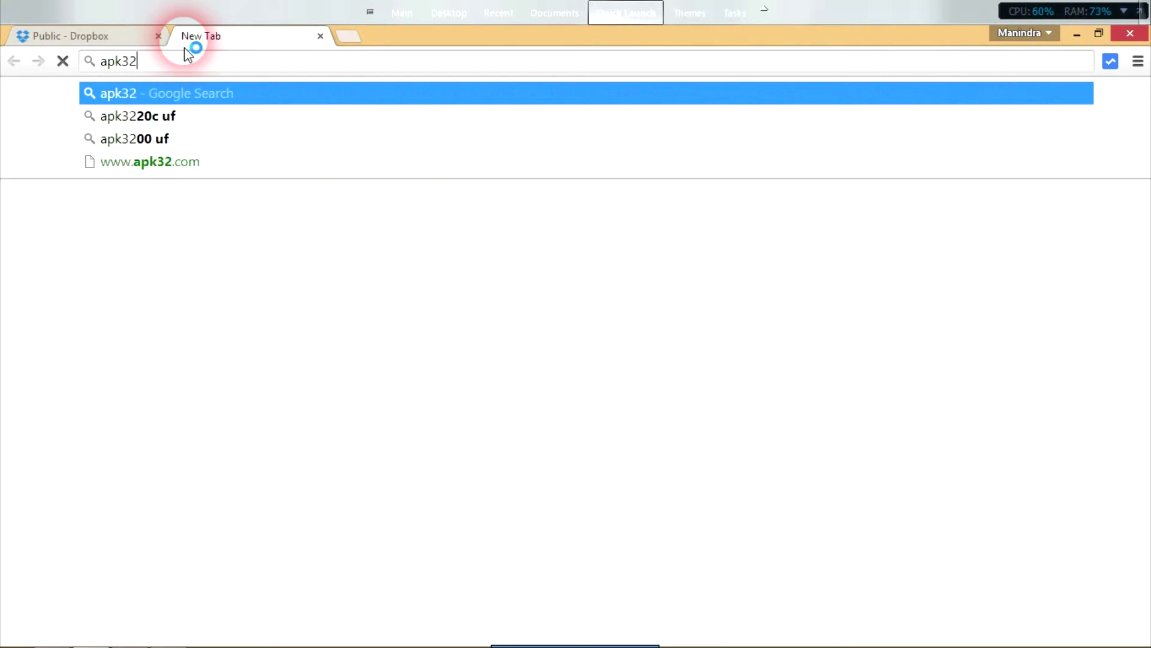
key(BackSpace)
key(BackSpace)
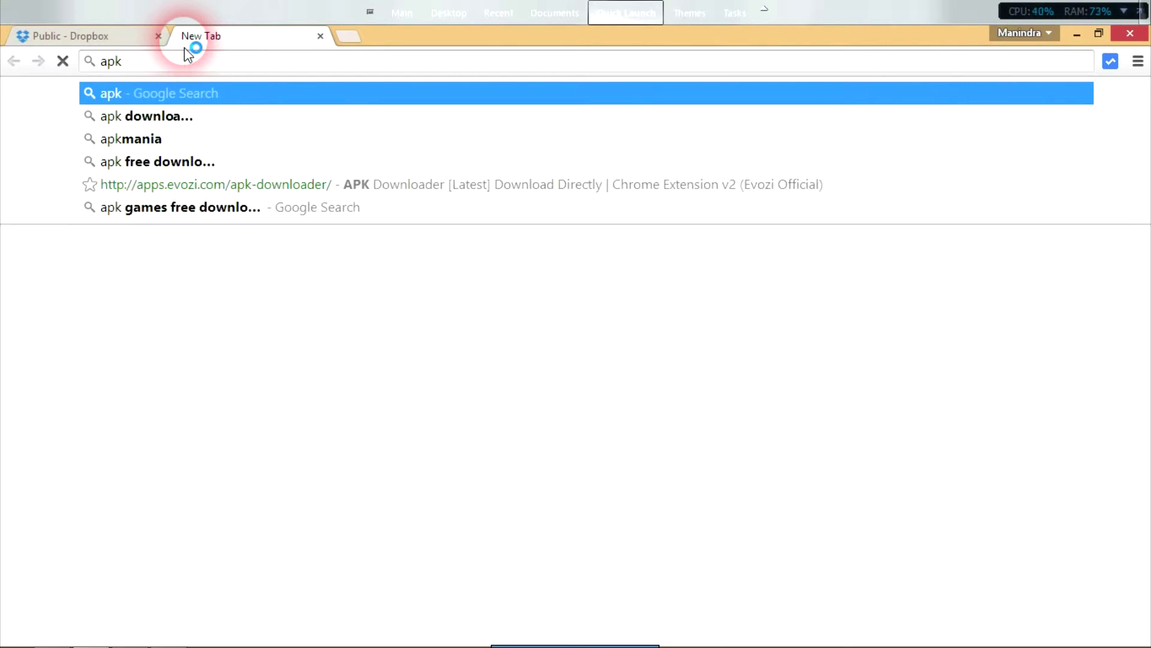
text(2bar.org)
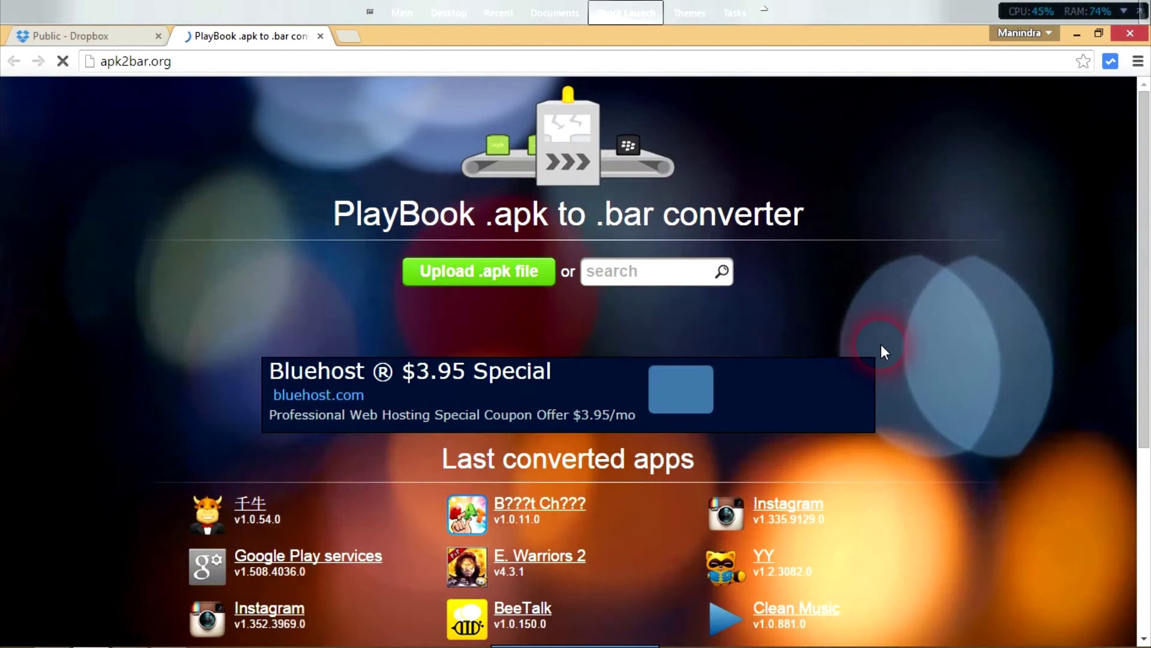
Find CCleaner in the last converted apps list and download its .bar file
drag(1144, 192, 1143, 250)
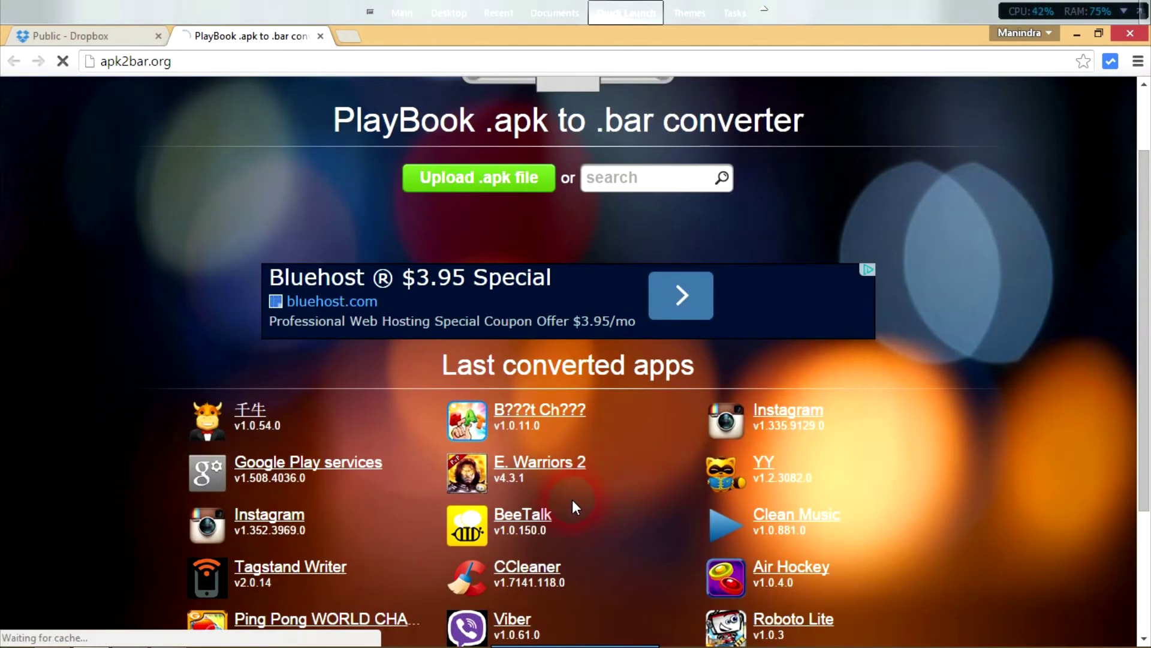
drag(1144, 240, 1144, 324)
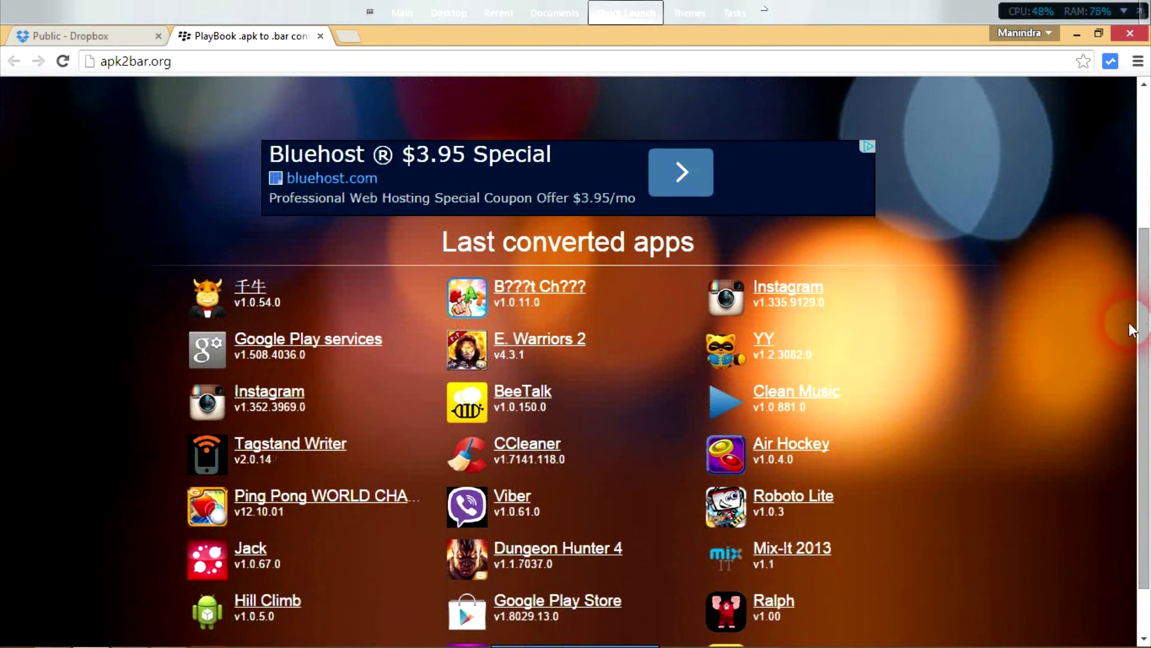
scroll(584, 560, down, 2)
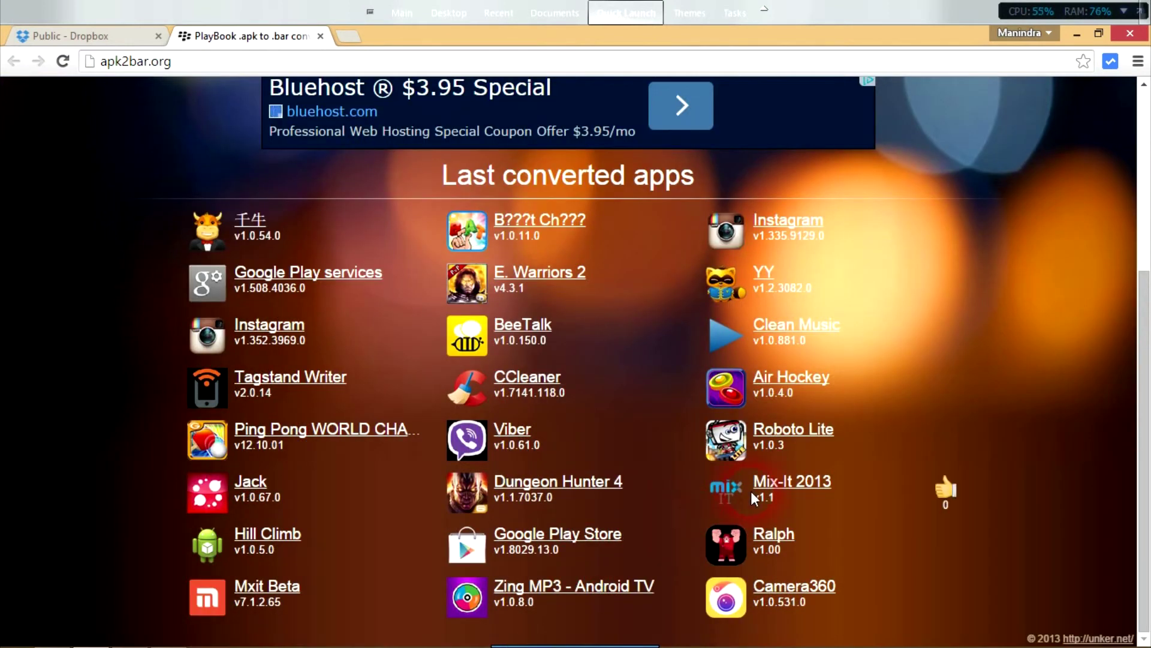
scroll(751, 491, up, 5)
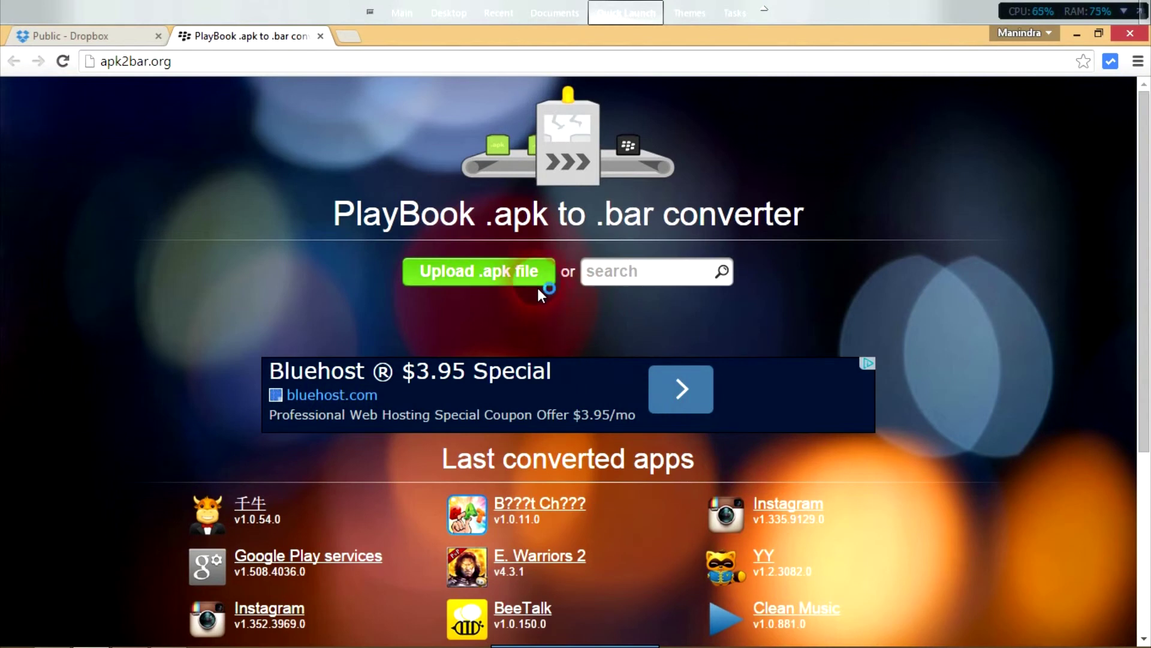
scroll(590, 359, down, 5)
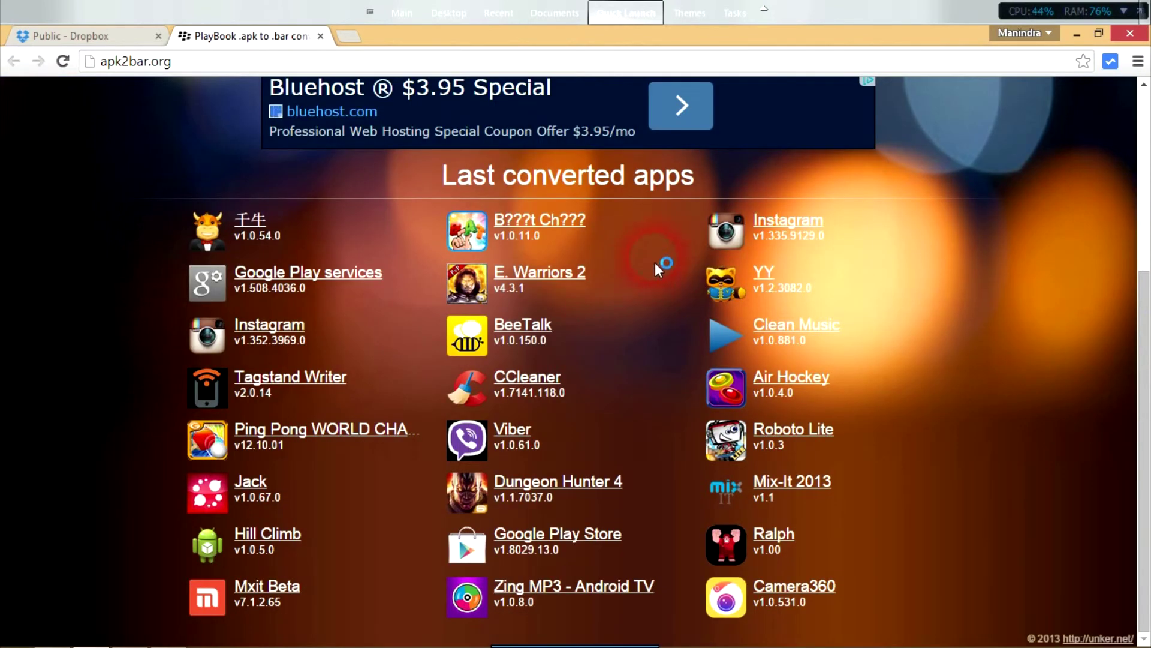
scroll(592, 236, up, 5)
scroll(592, 237, down, 5)
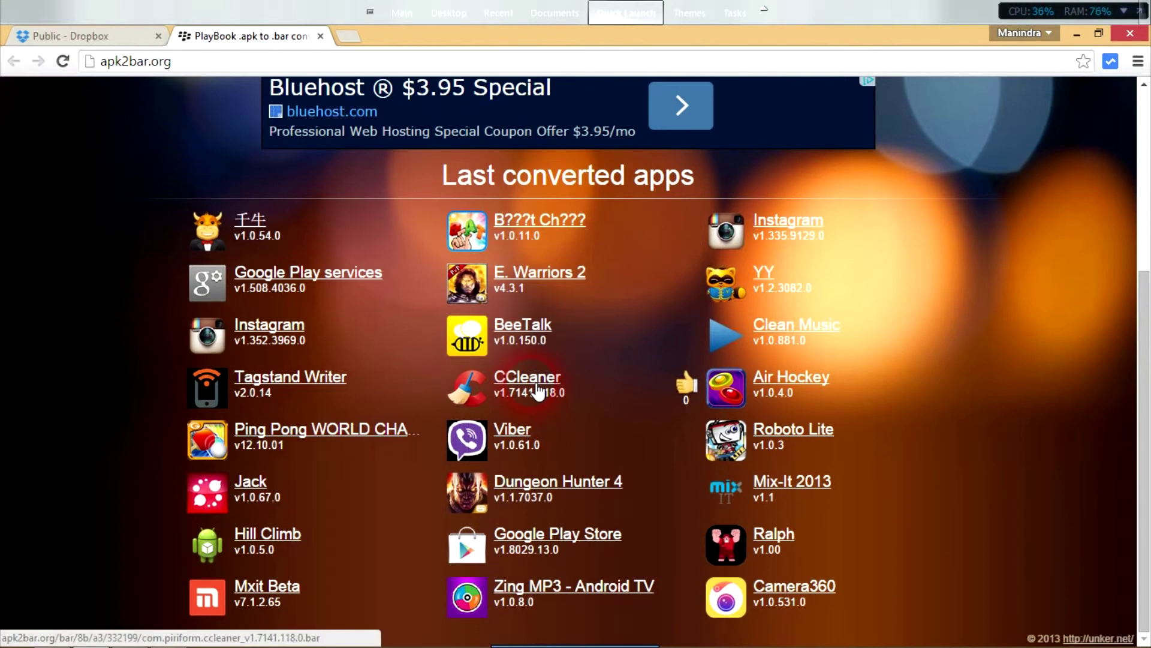
right_click(531, 383)
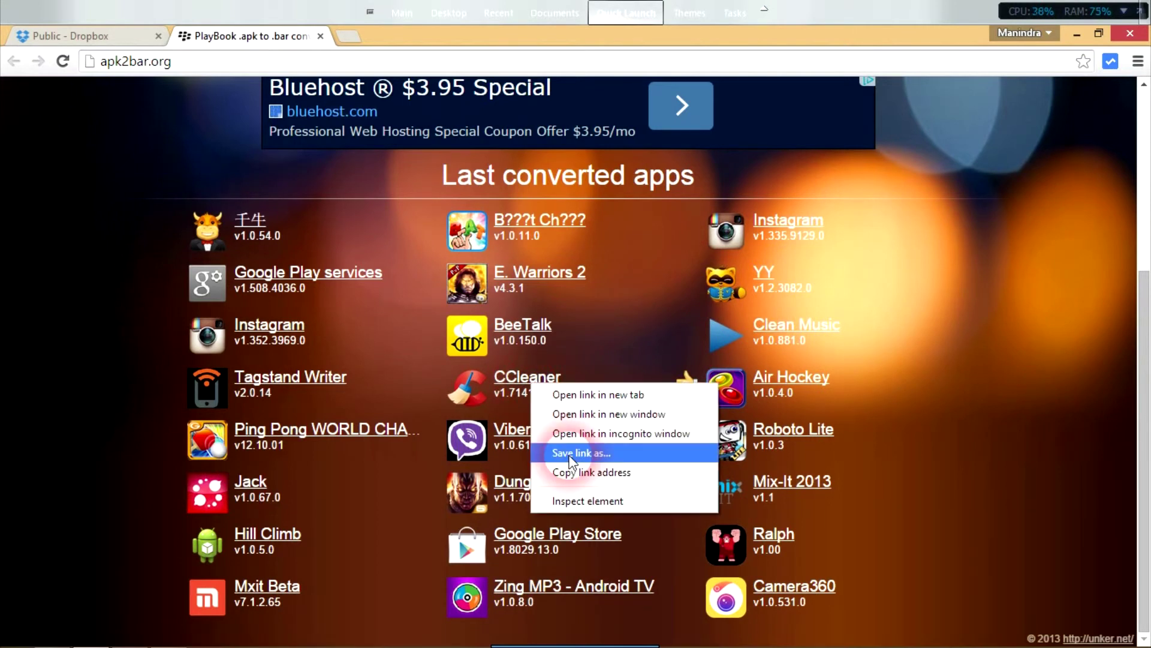
click(559, 397)
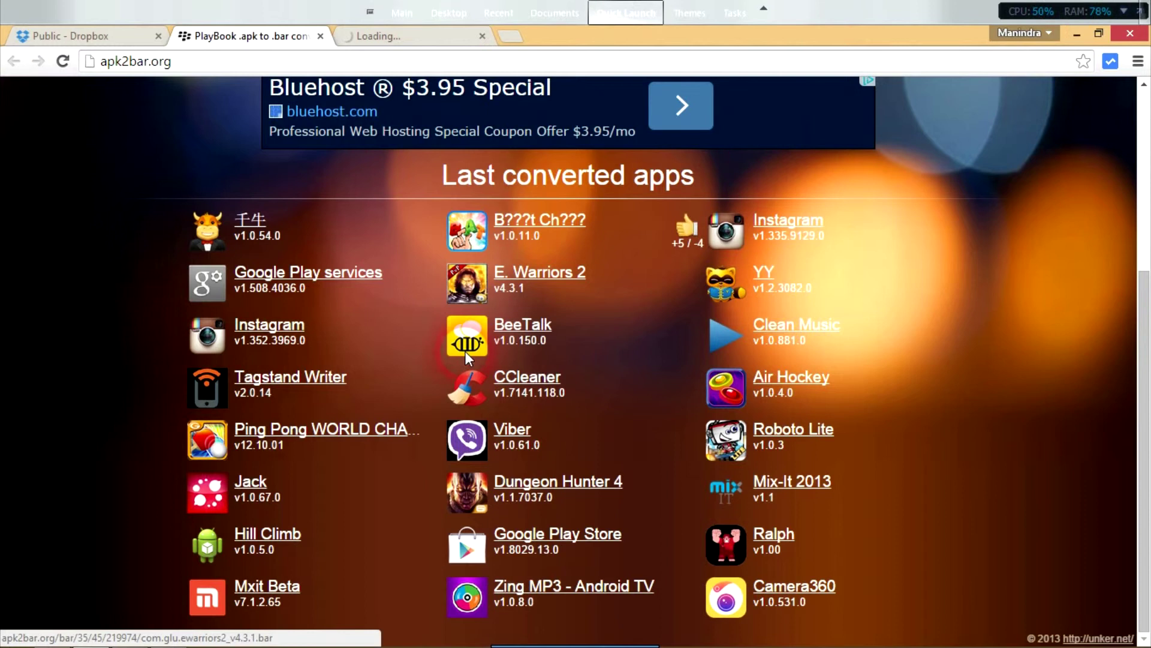
Close the extra loading tab, leaving only Dropbox and apk2bar.org open
right_click(522, 387)
click(480, 38)
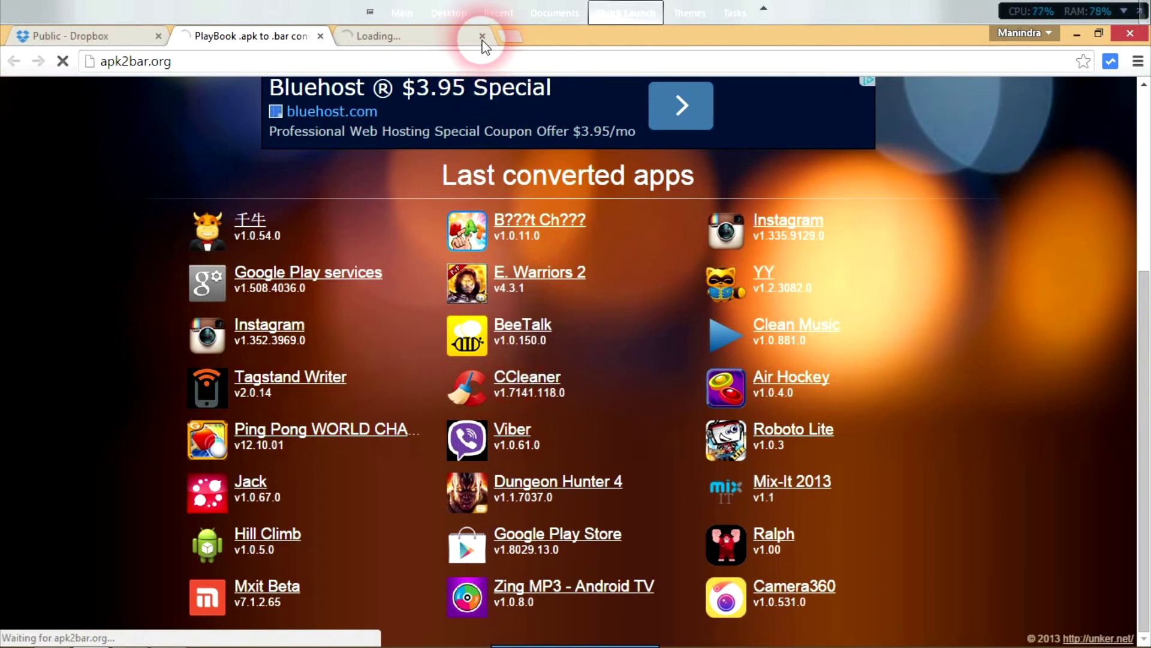
right_click(410, 373)
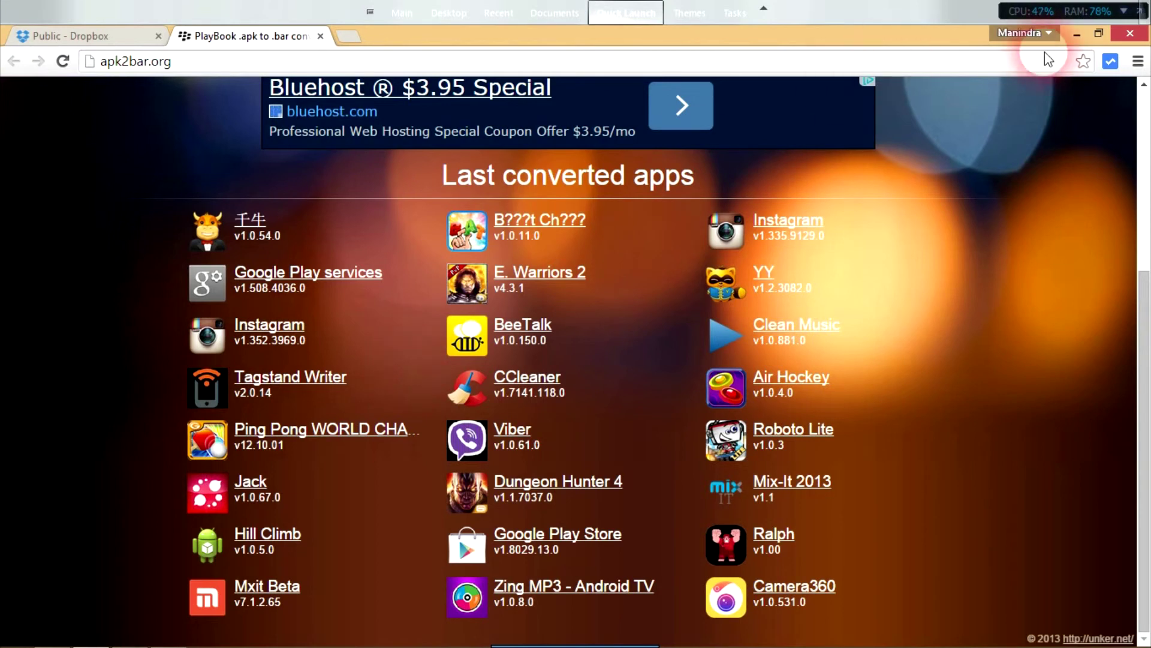
Minimize Chrome to bring DDPB Installer's Open dialog back into view
click(1078, 34)
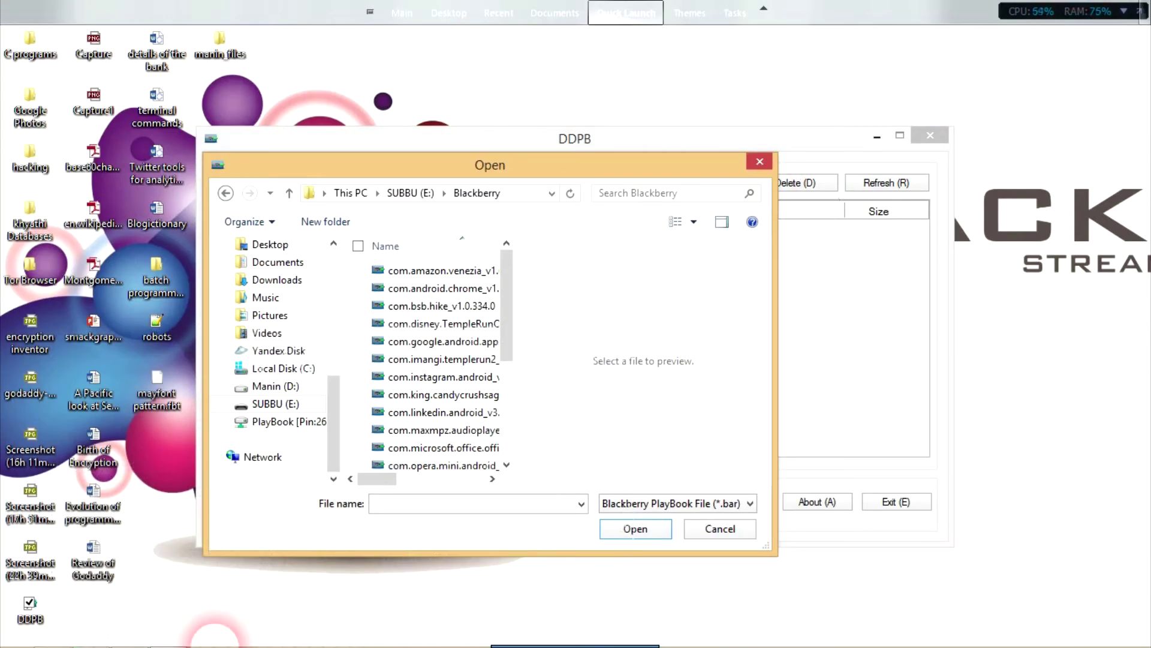
mouse_move(168, 641)
click(93, 639)
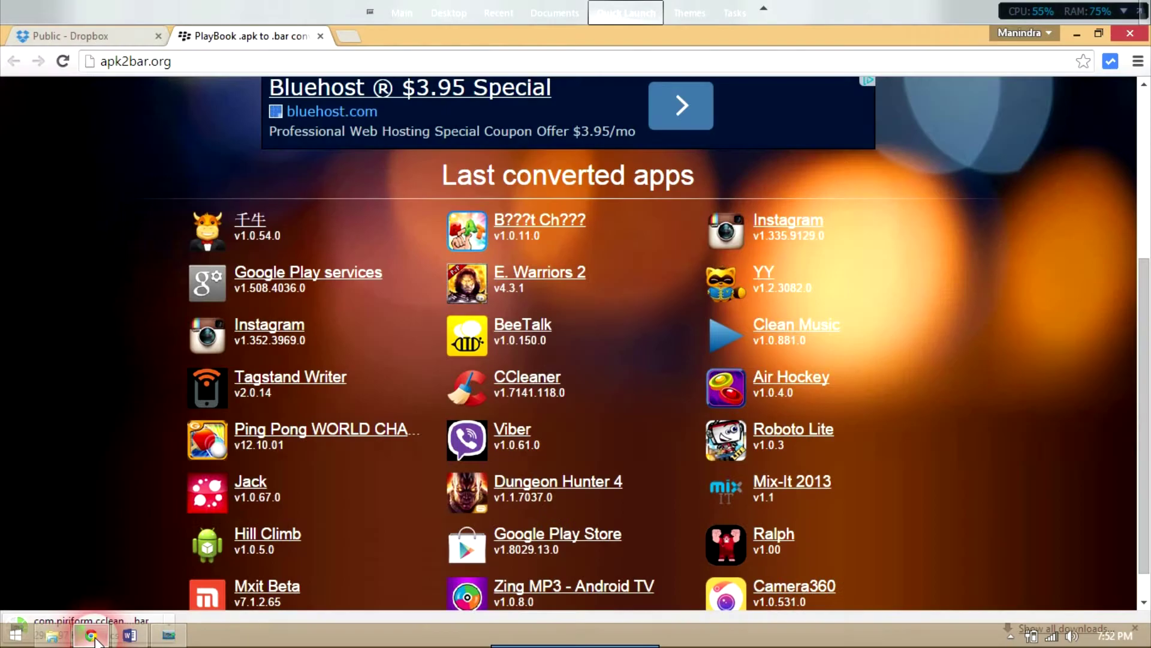
click(93, 639)
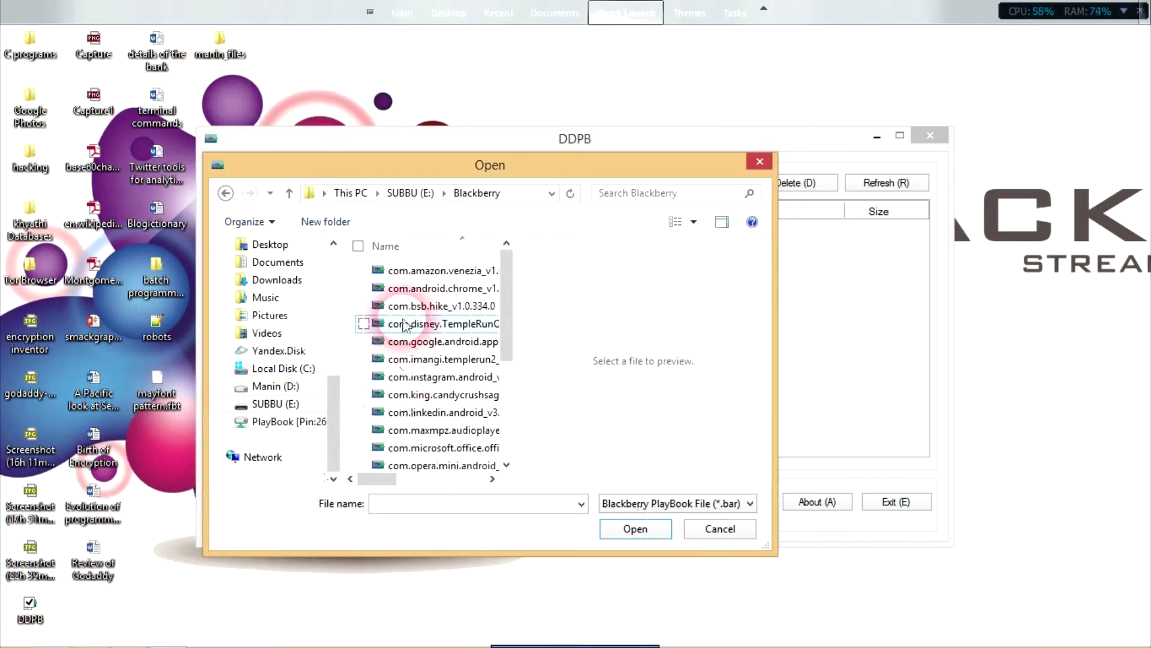
scroll(456, 333, down, 3)
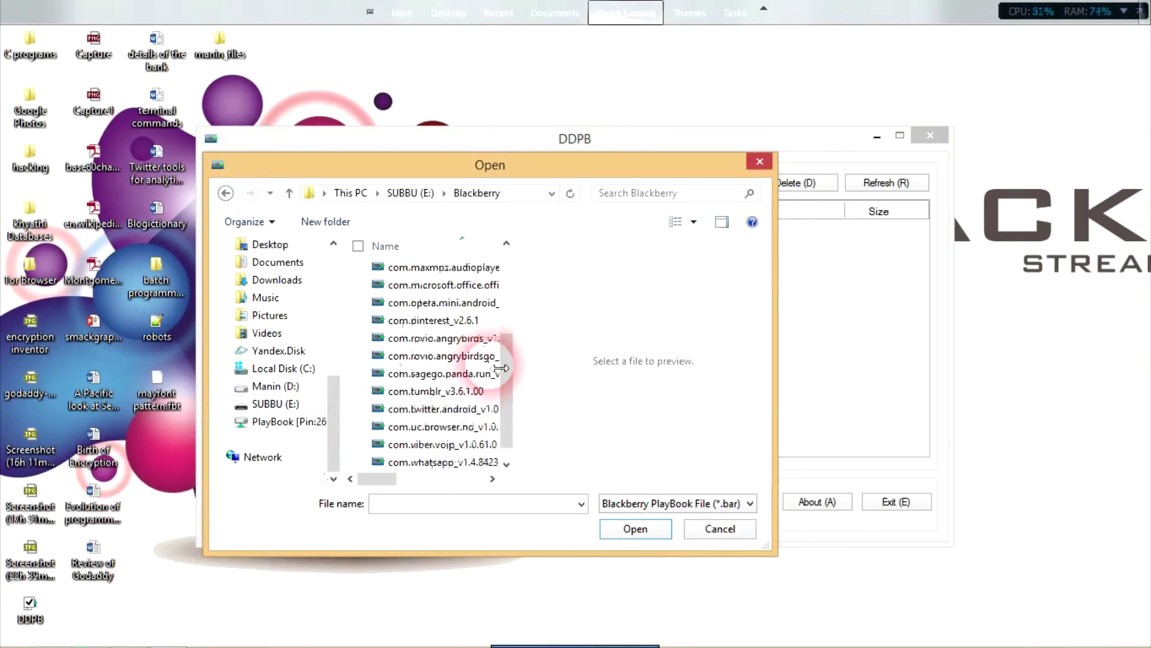
drag(510, 398, 506, 360)
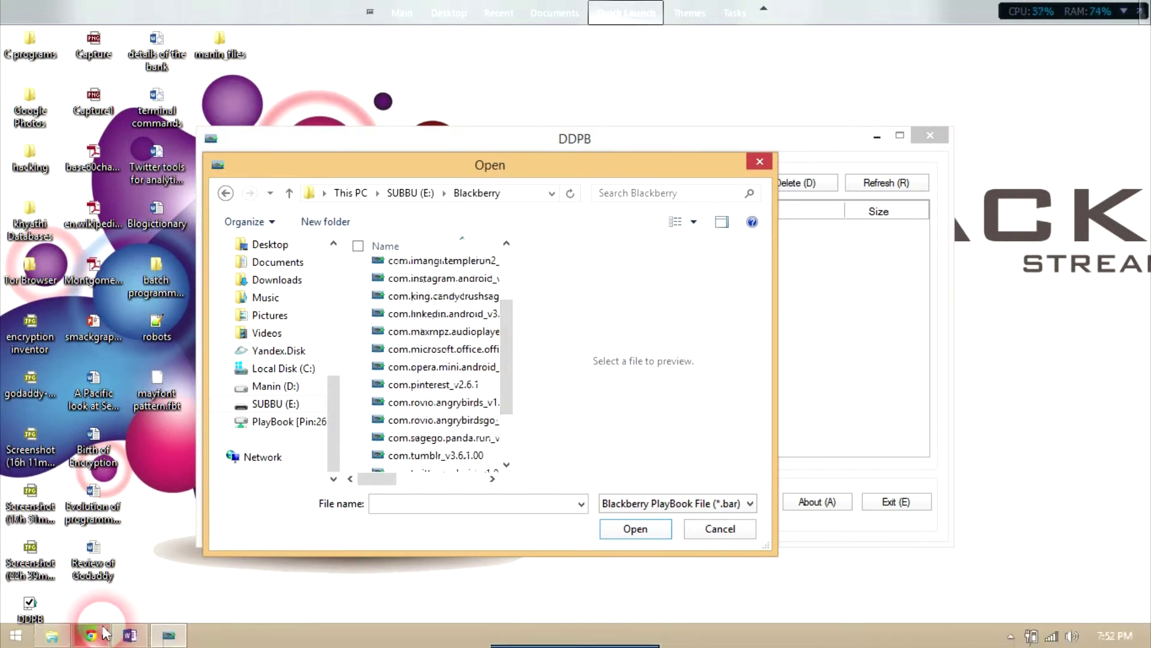
click(91, 636)
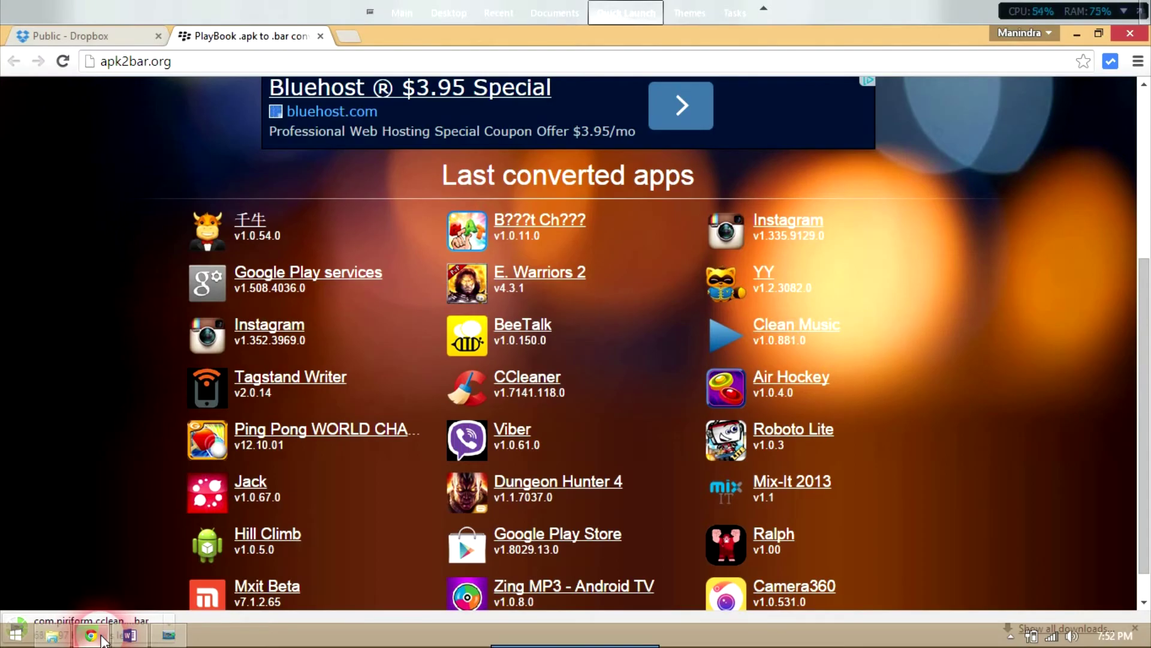
click(91, 636)
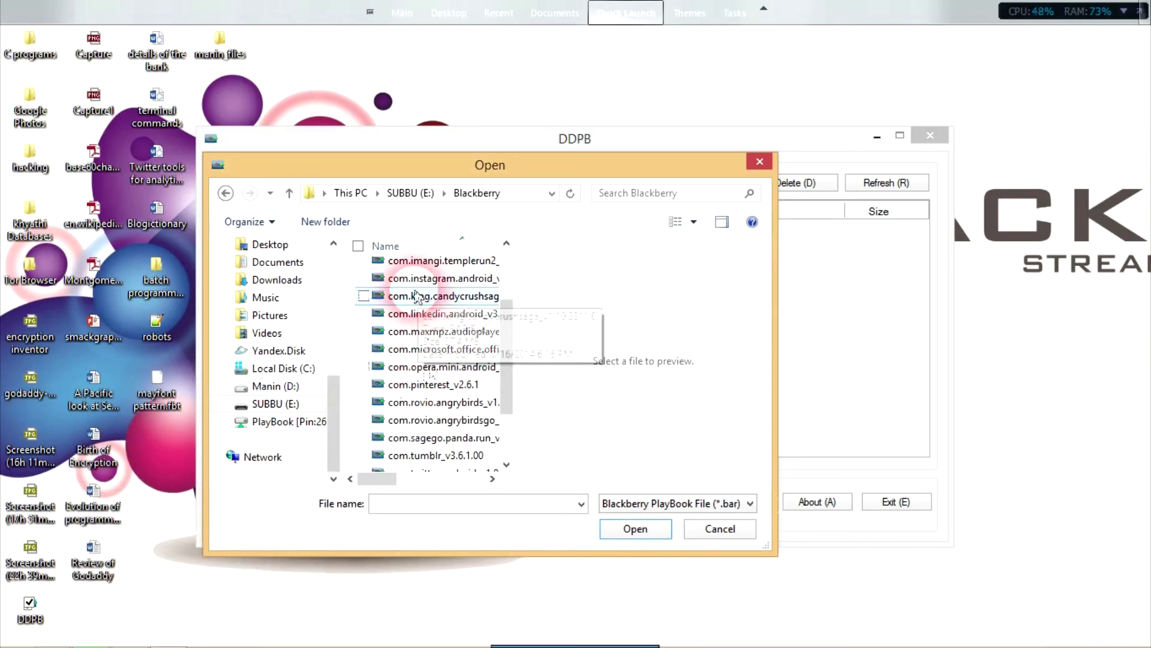
drag(414, 342, 448, 317)
mouse_move(154, 637)
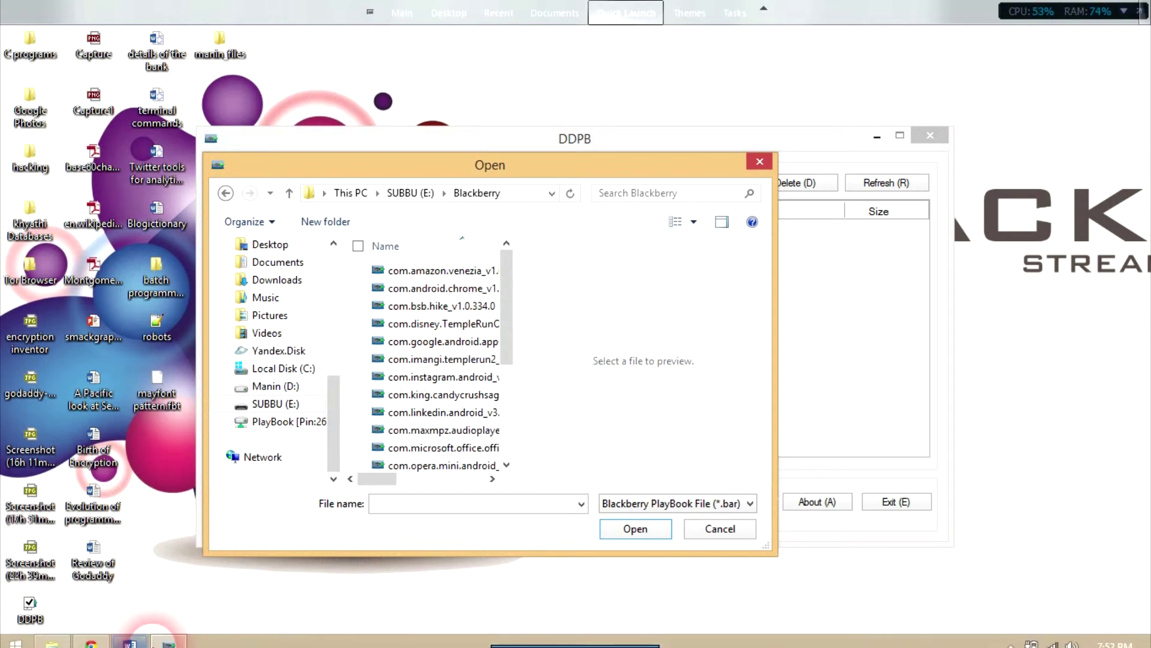
Open the Downloads folder and select the com.piriform.ccleaner .bar file
click(307, 285)
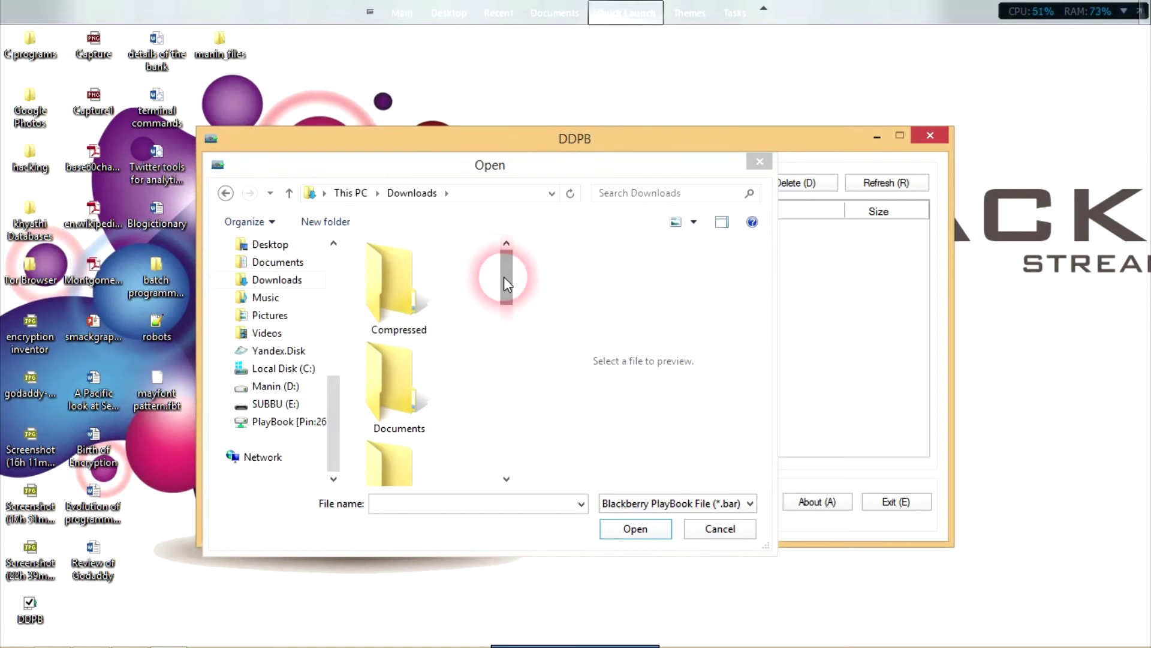
drag(504, 277, 501, 452)
click(402, 457)
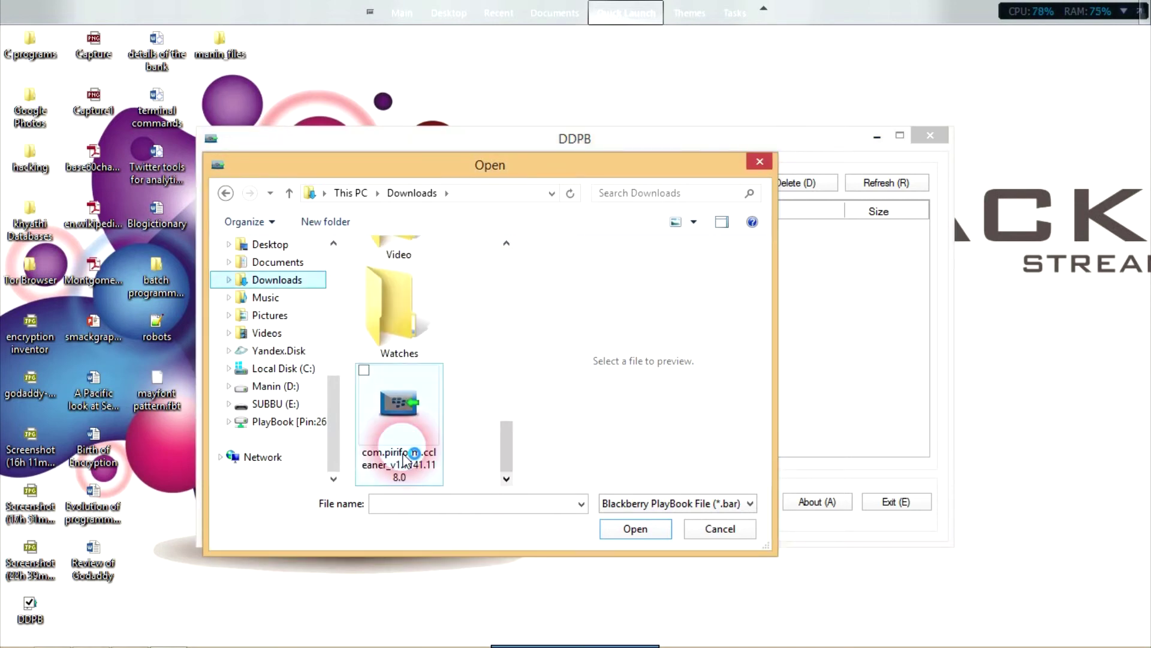
Add the CCleaner .bar, tick it, install it to the PlayBook, and confirm Done
click(636, 529)
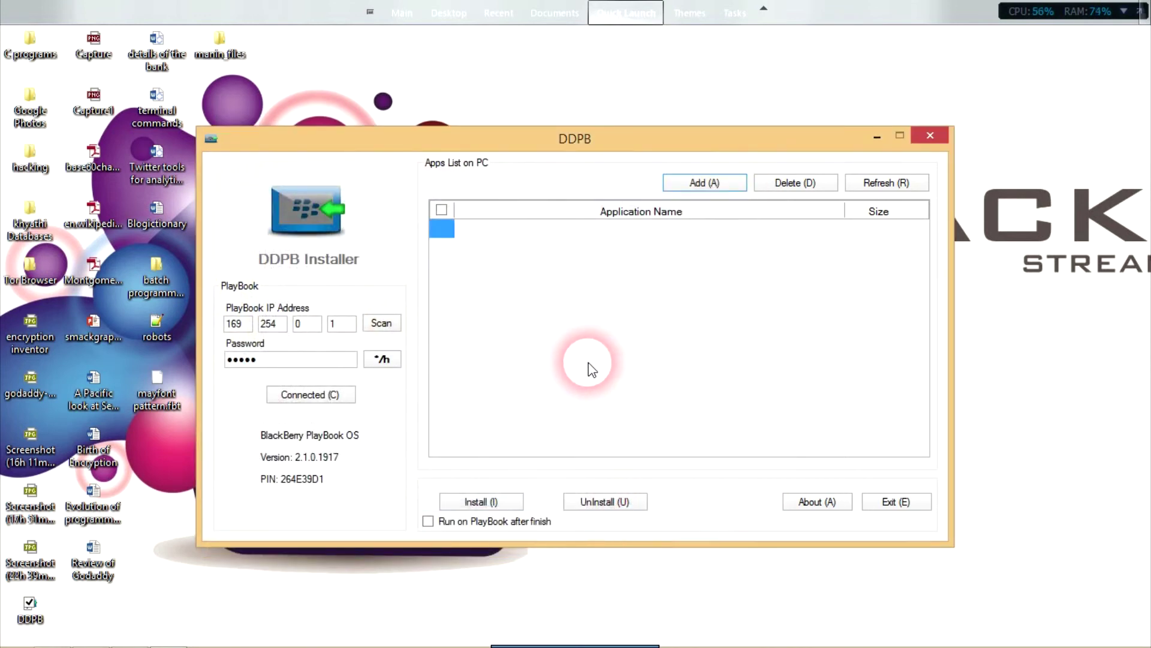
click(442, 209)
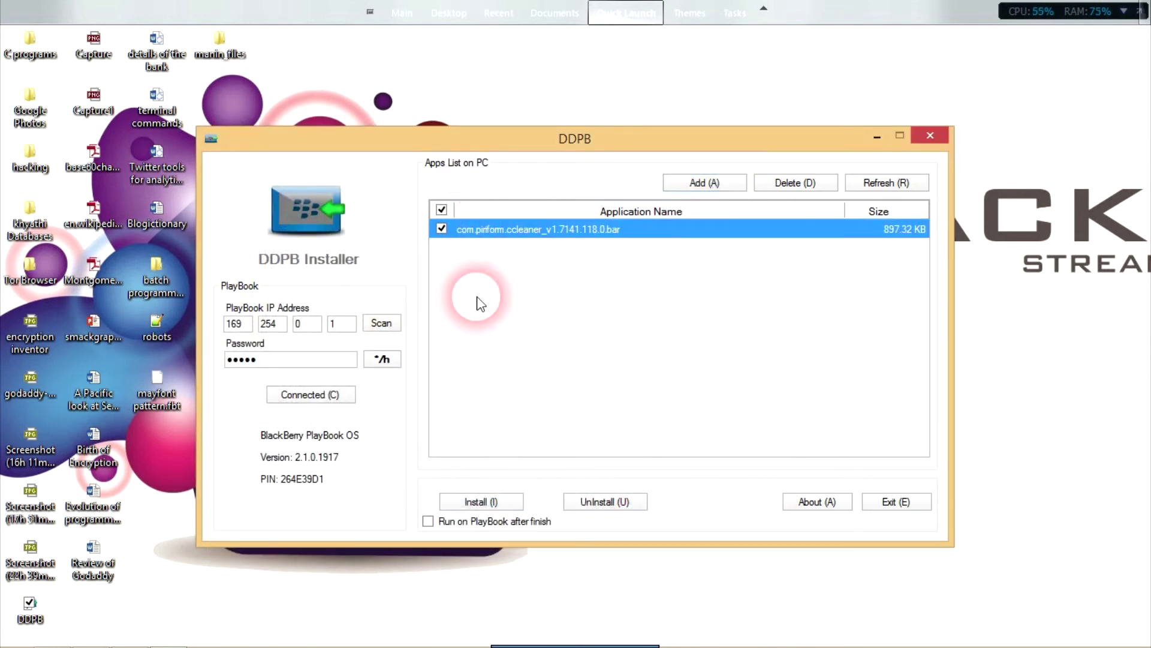
click(515, 512)
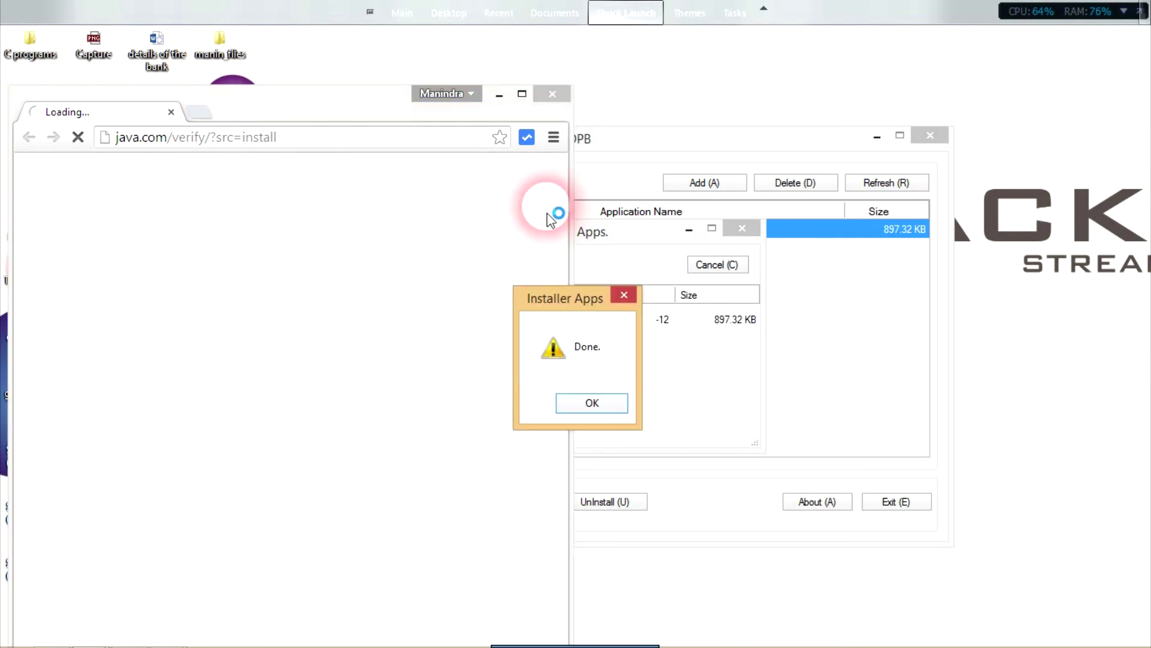
click(591, 403)
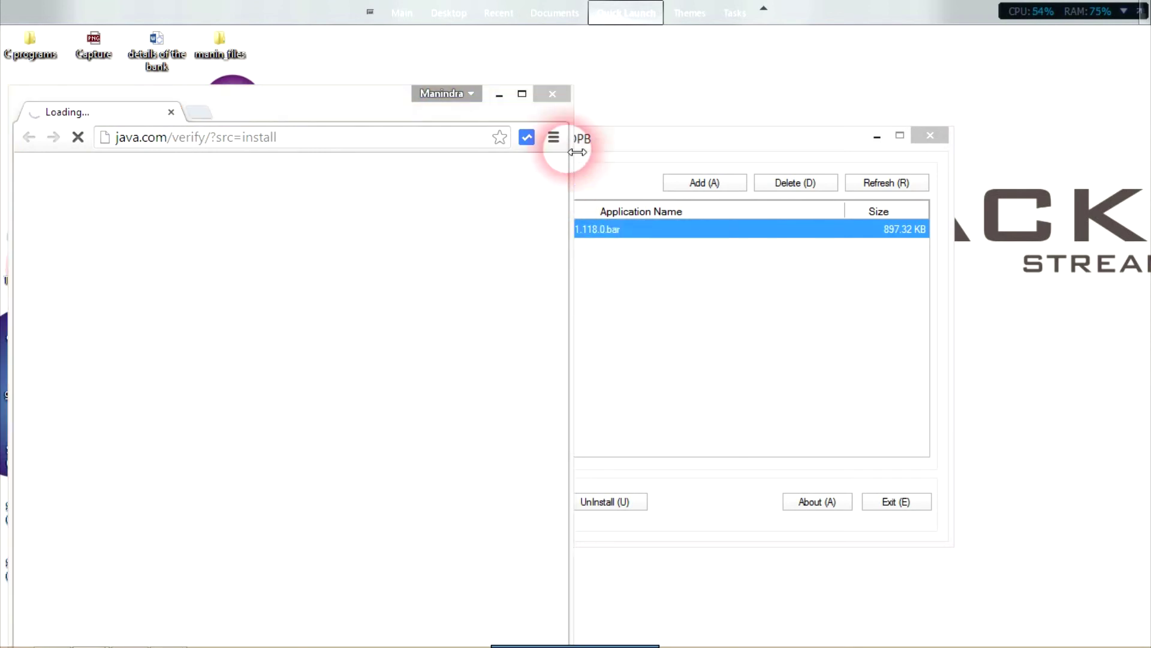
click(553, 96)
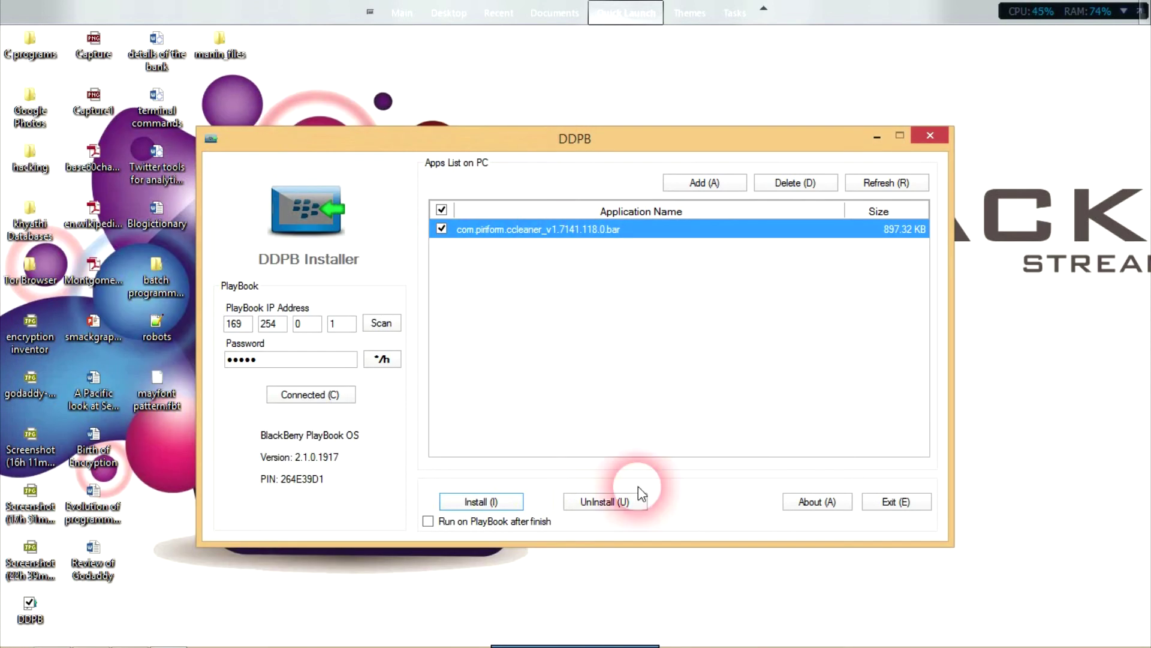